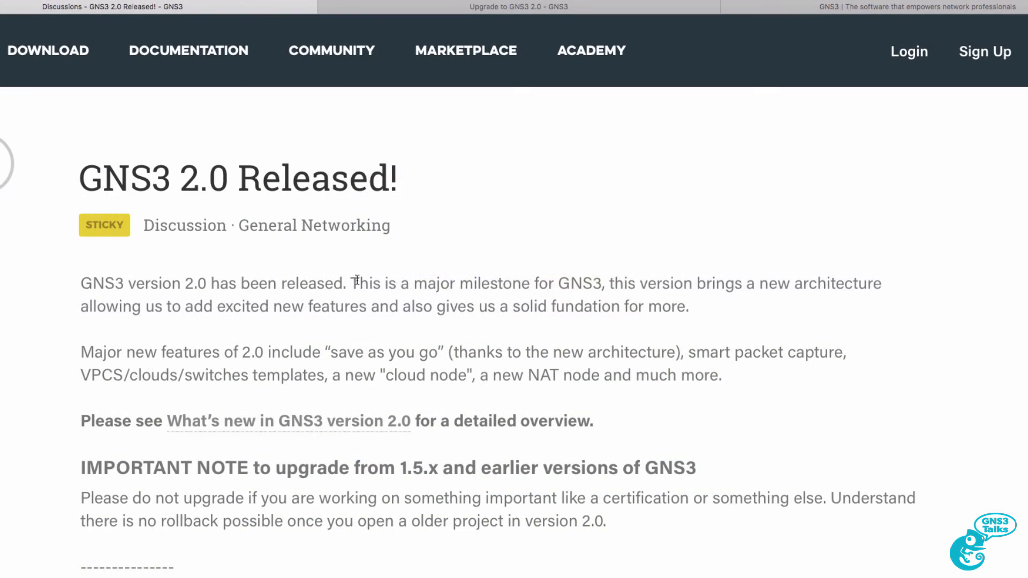
Highlight the milestone, new-architecture and major-features sentences in the 'GNS3 2.0 Released!' post
{"action": "left_click_drag", "start_coordinate": [351, 284], "coordinate": [602, 288]}
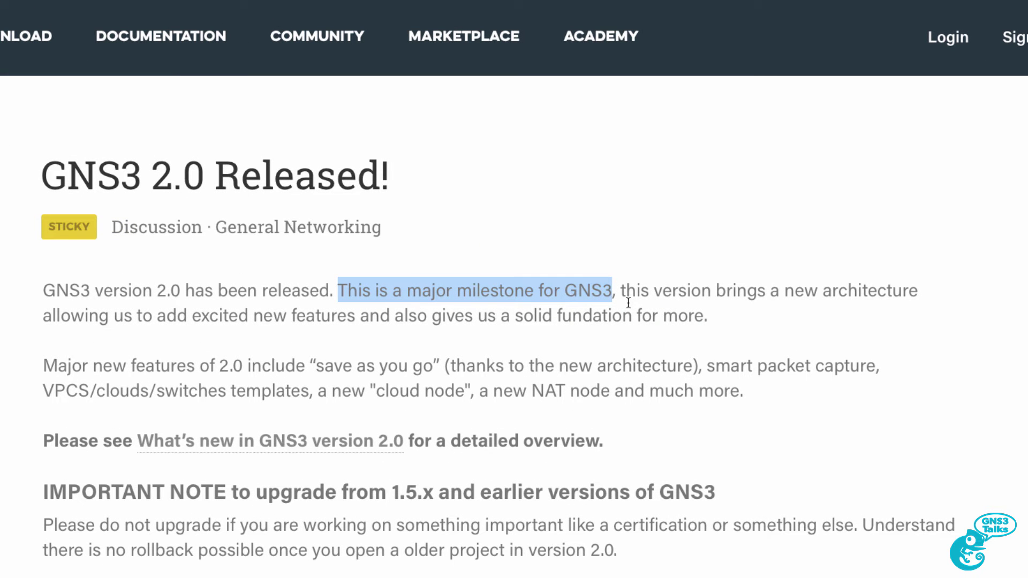
{"action": "left_click_drag", "start_coordinate": [619, 292], "coordinate": [745, 315]}
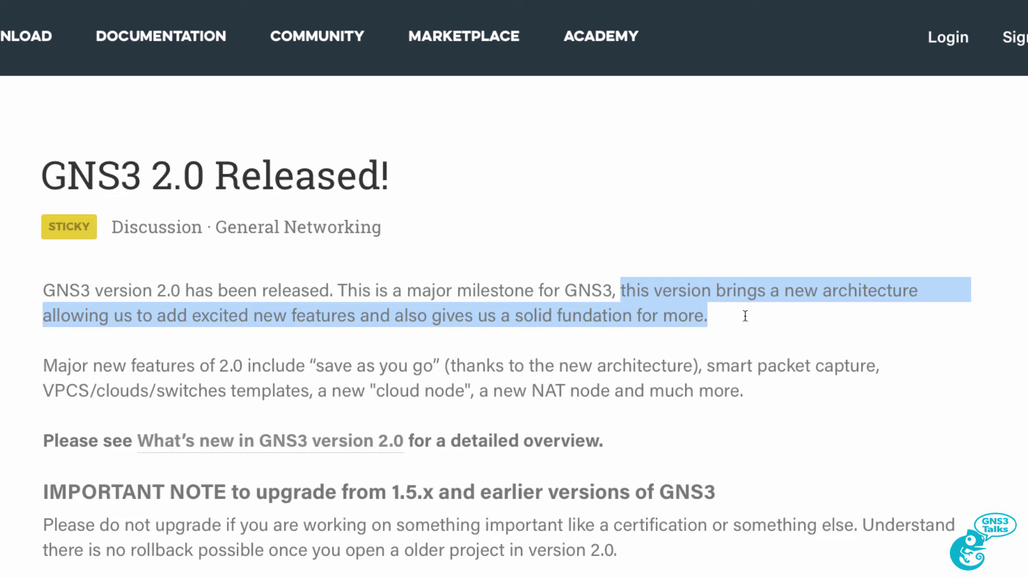
{"action": "left_click_drag", "start_coordinate": [46, 370], "coordinate": [748, 403]}
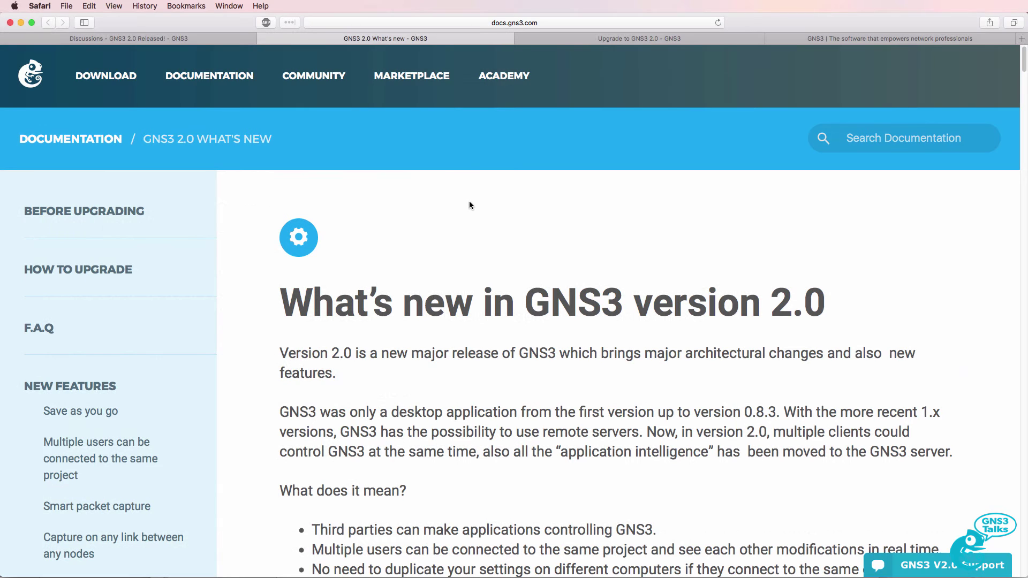
Highlight the What's new heading and IMPORTANT NOTE, then bring up the 'this documentation' link's menu
{"action": "left_click_drag", "start_coordinate": [272, 301], "coordinate": [886, 301]}
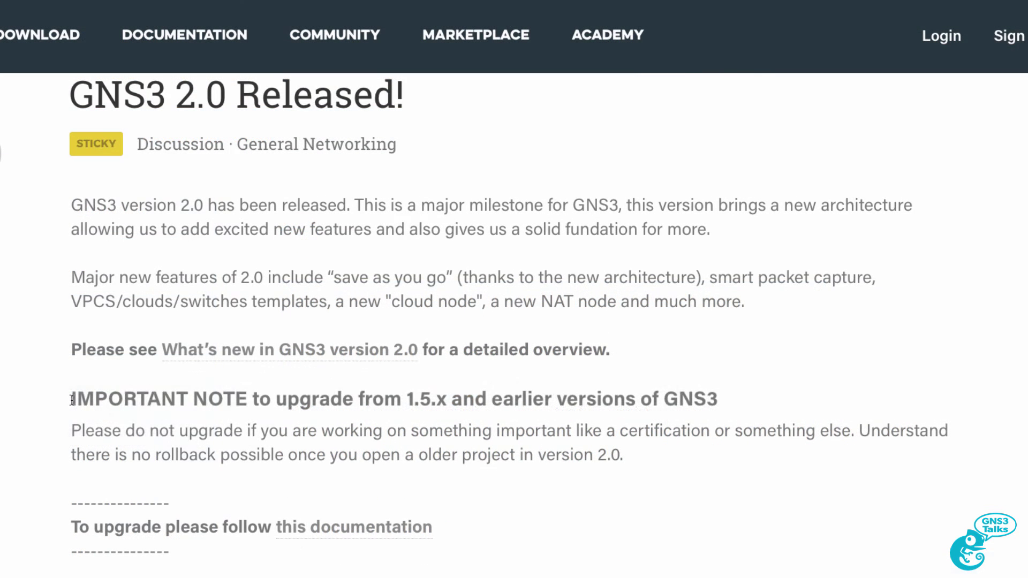
{"action": "left_click_drag", "start_coordinate": [72, 398], "coordinate": [645, 456]}
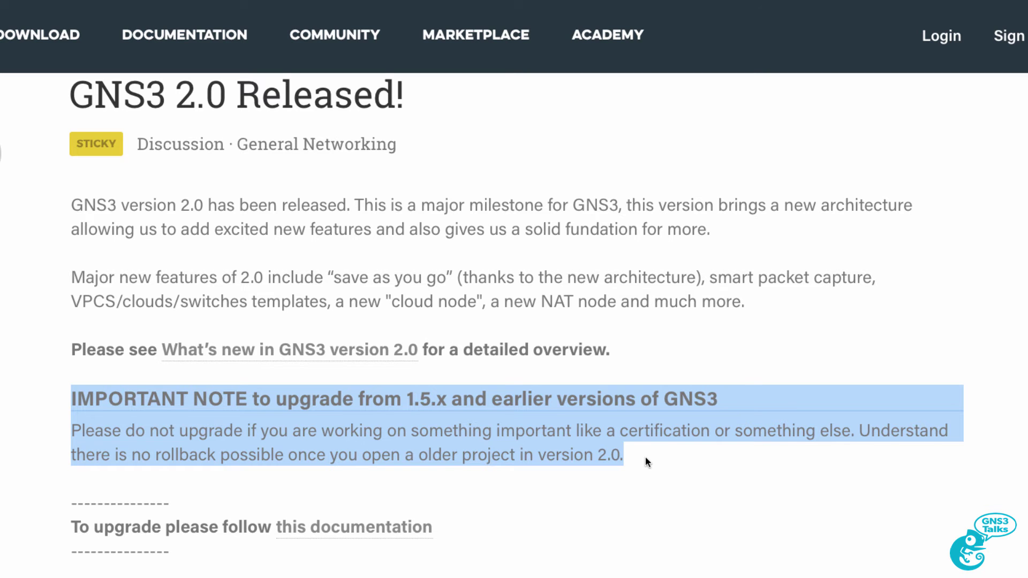
{"action": "scroll", "coordinate": [630, 458], "scroll_direction": "down", "scroll_amount": 4}
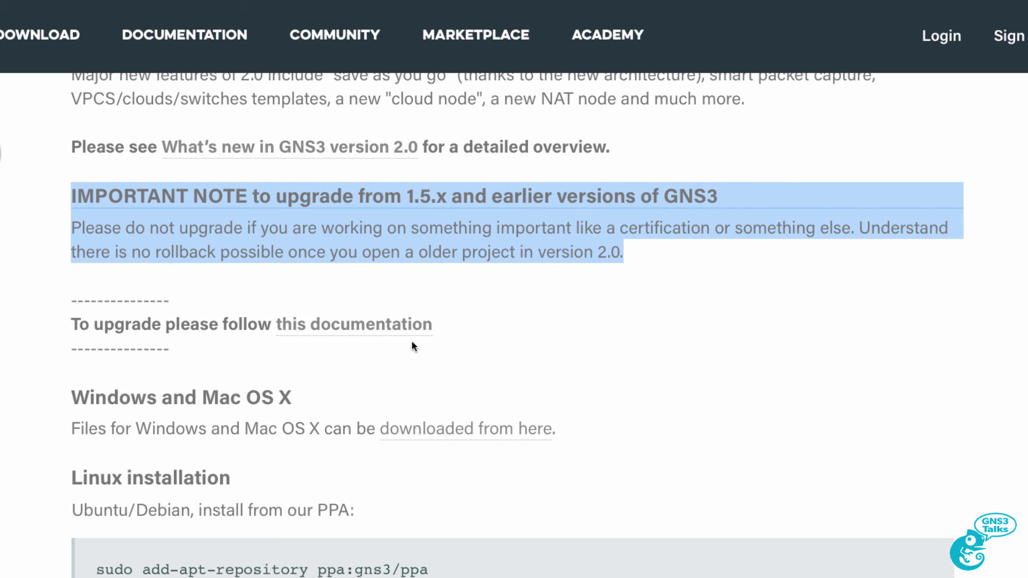
{"action": "right_click", "coordinate": [354, 329]}
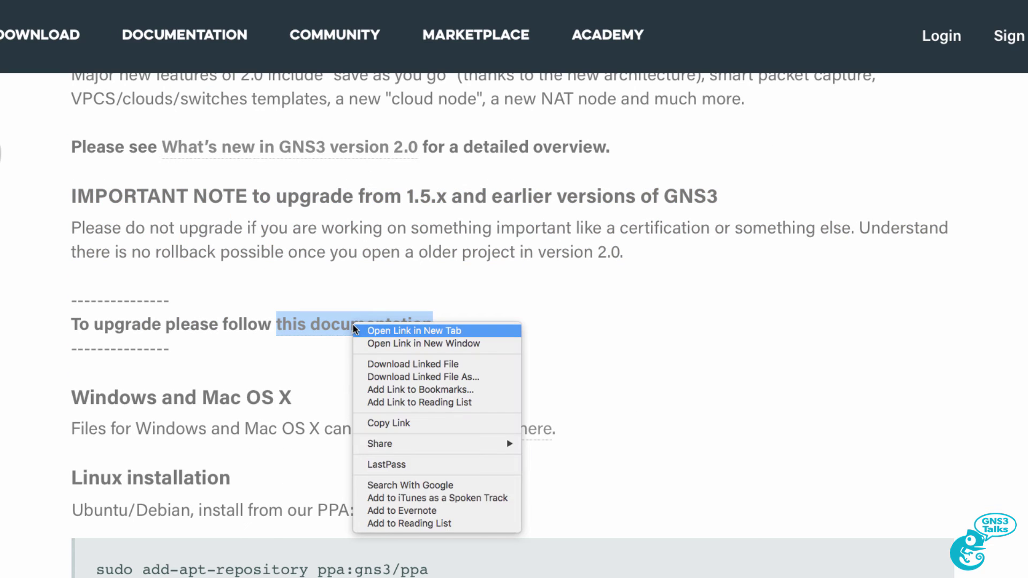
Open the Upgrade to GNS3 2.0 guide in a new tab and highlight its no-rollback backup warning
{"action": "left_click", "coordinate": [398, 335]}
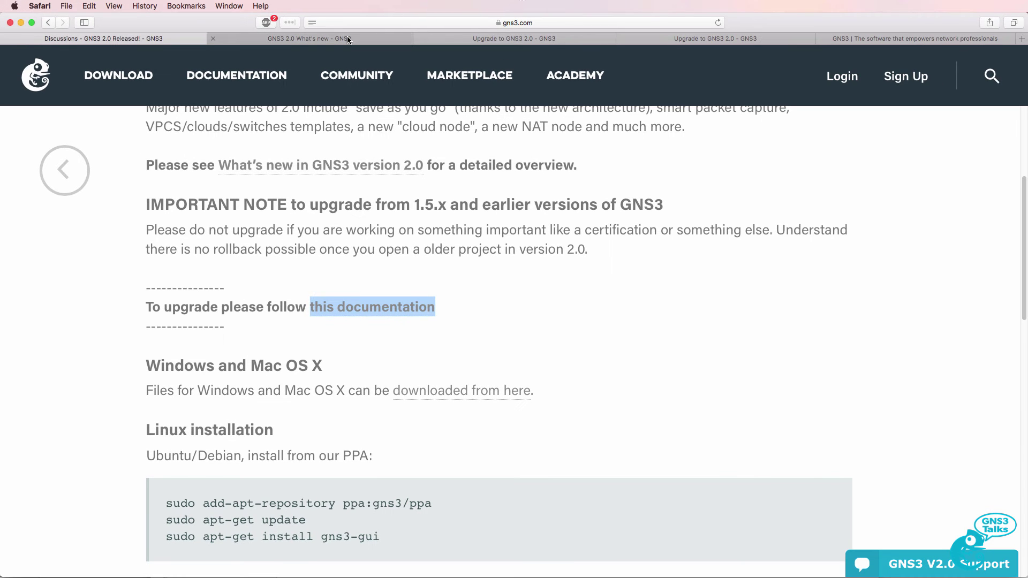
{"action": "left_click", "coordinate": [523, 39]}
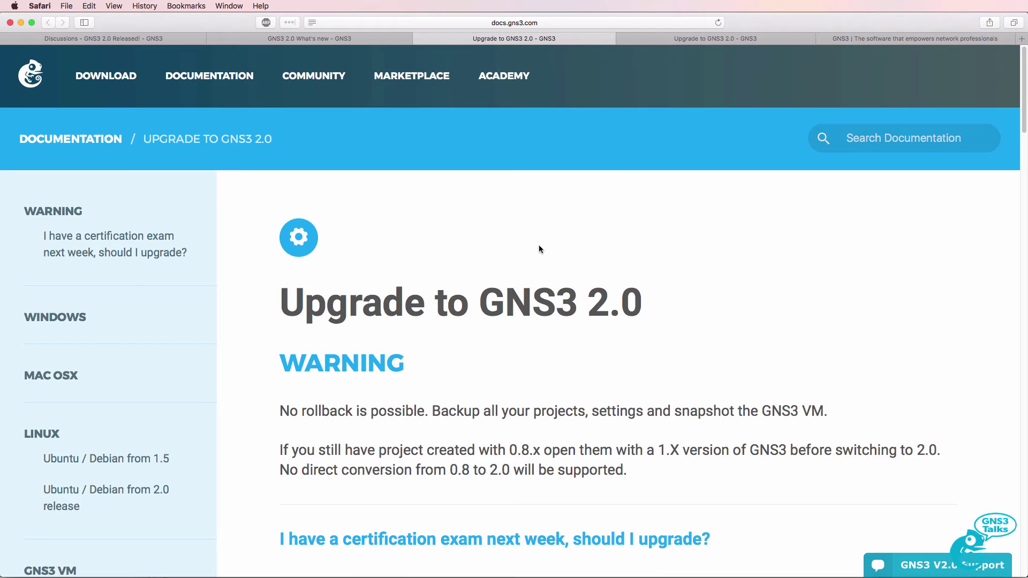
{"action": "scroll", "coordinate": [540, 248], "scroll_direction": "down", "scroll_amount": 2}
{"action": "left_click_drag", "start_coordinate": [280, 223], "coordinate": [651, 231]}
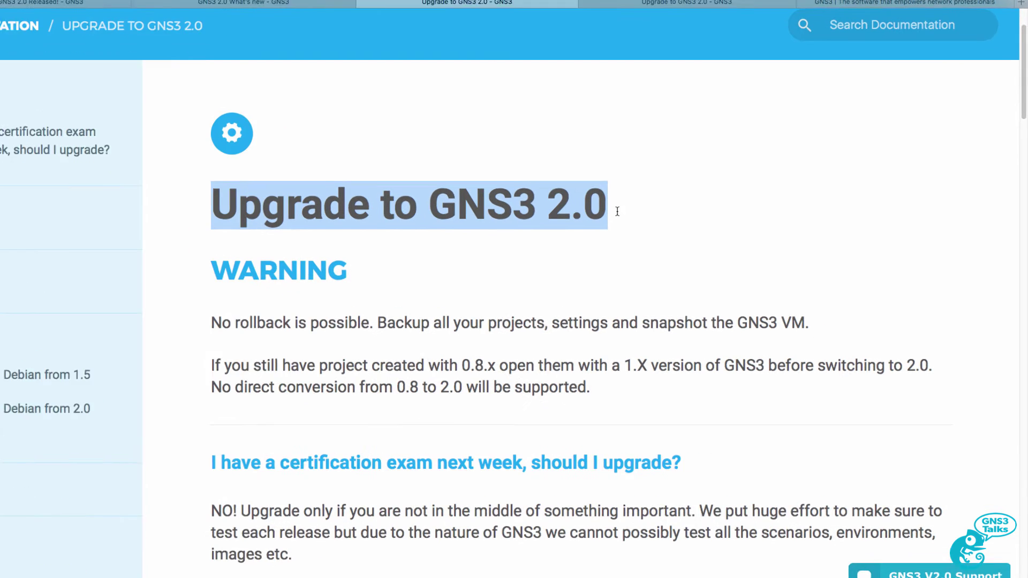
{"action": "left_click_drag", "start_coordinate": [94, 305], "coordinate": [784, 311]}
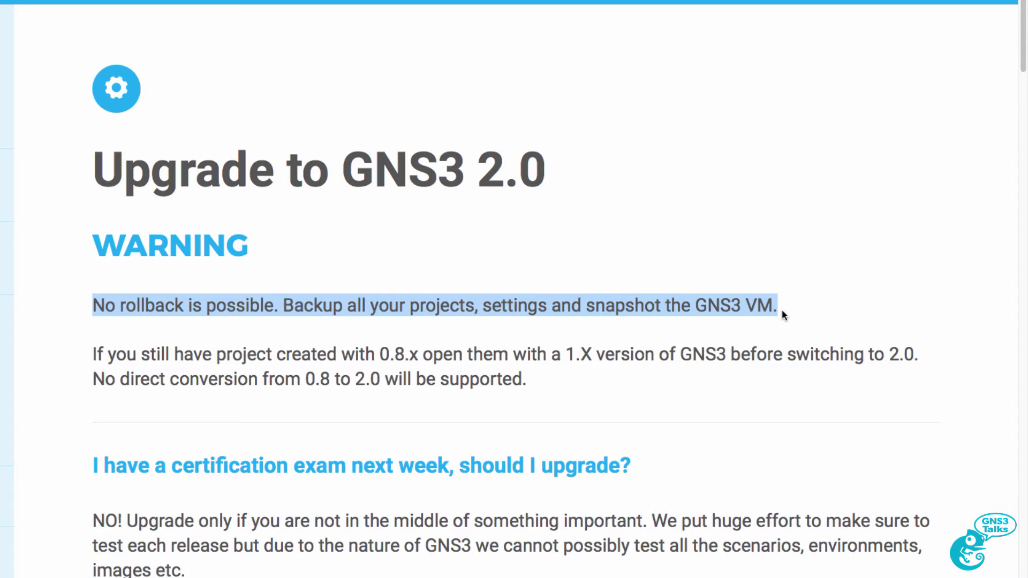
Highlight the certification exam question and the sentence about untestable scenarios further down
{"action": "scroll", "coordinate": [778, 310], "scroll_direction": "down", "scroll_amount": 1}
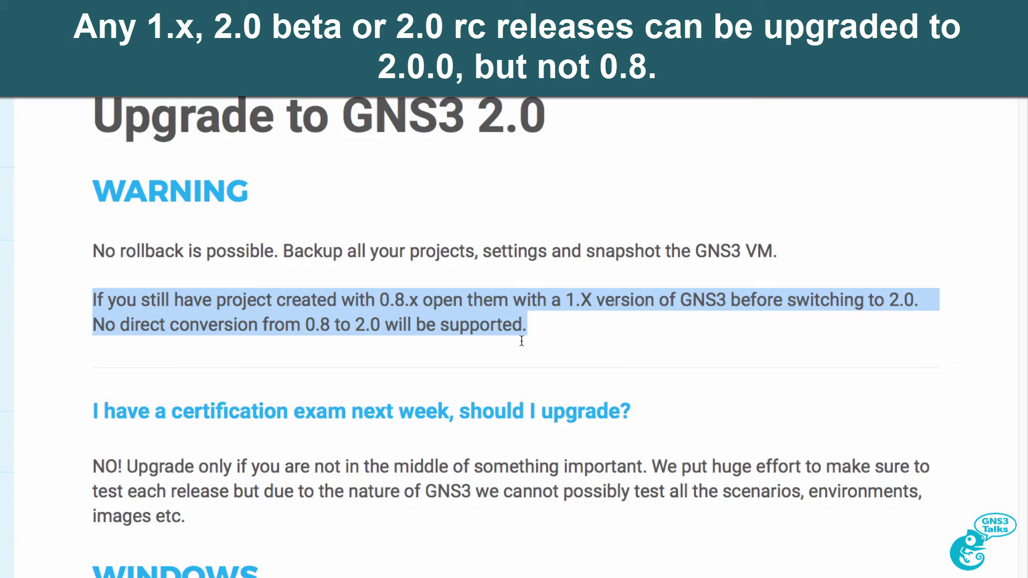
{"action": "left_click_drag", "start_coordinate": [94, 276], "coordinate": [216, 375]}
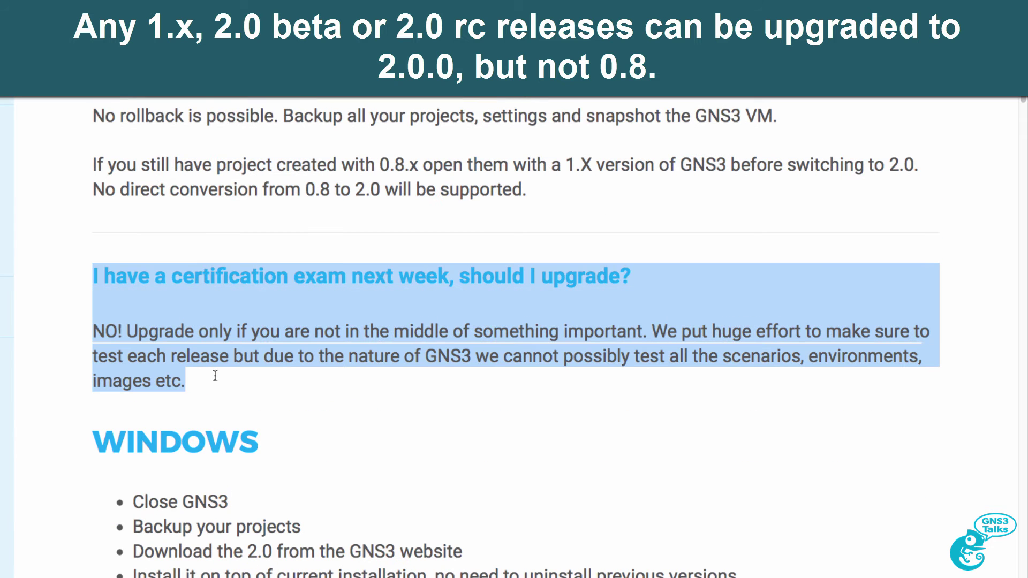
{"action": "scroll", "coordinate": [336, 378], "scroll_direction": "down", "scroll_amount": 1}
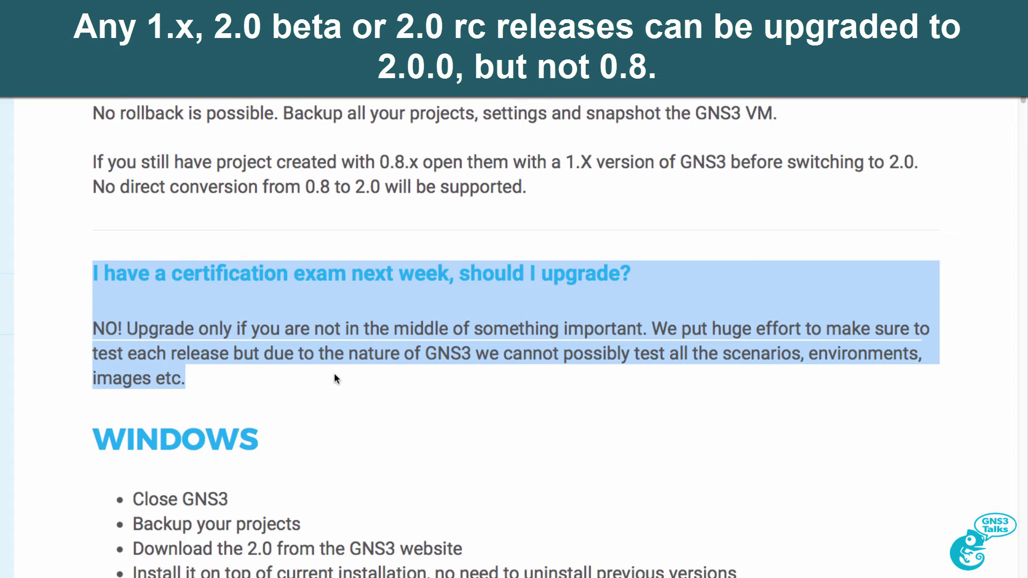
{"action": "left_click_drag", "start_coordinate": [649, 327], "coordinate": [764, 382]}
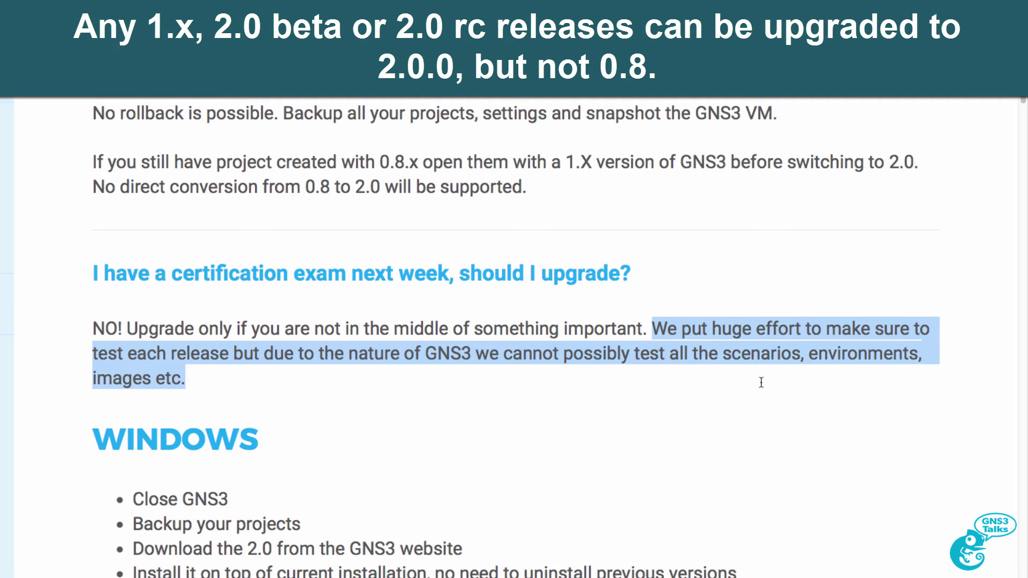
{"action": "scroll", "coordinate": [760, 381], "scroll_direction": "down", "scroll_amount": 3}
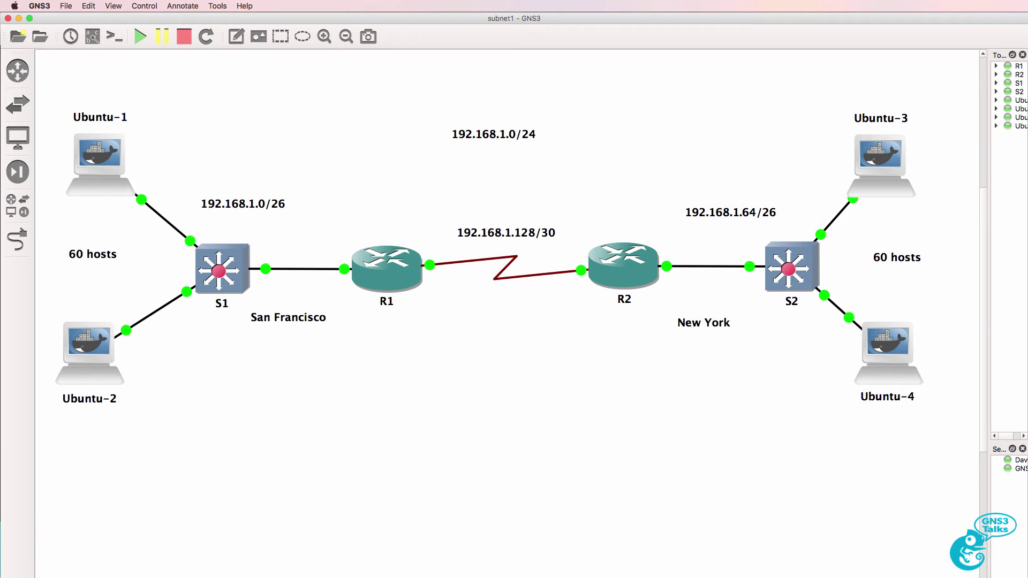
Glance at the GNS3 VM console, then confirm in About GNS3 that version 2.0.0b3 is installed
{"action": "key", "text": "super+Tab"}
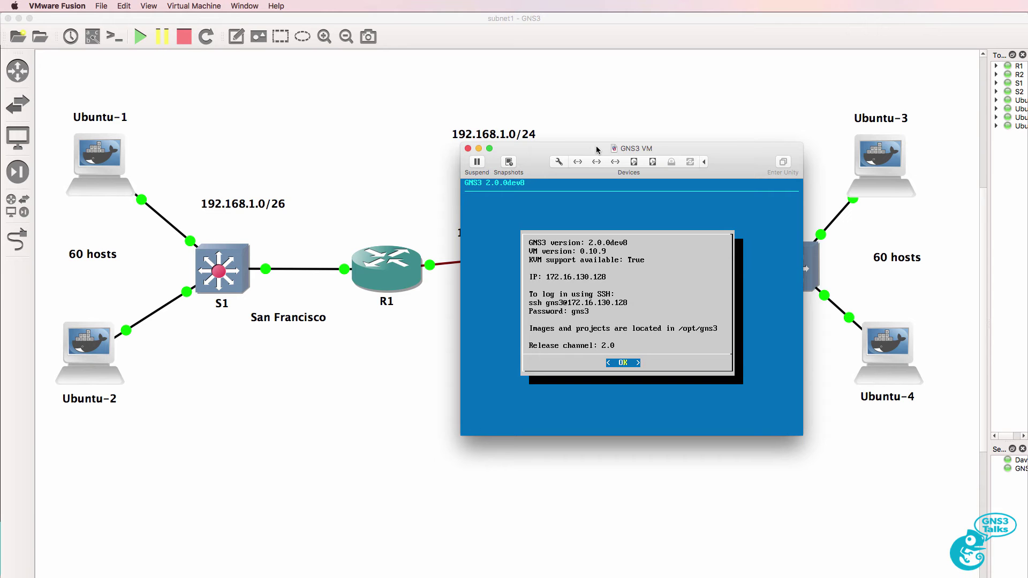
{"action": "left_click", "coordinate": [539, 111]}
{"action": "left_click", "coordinate": [39, 5]}
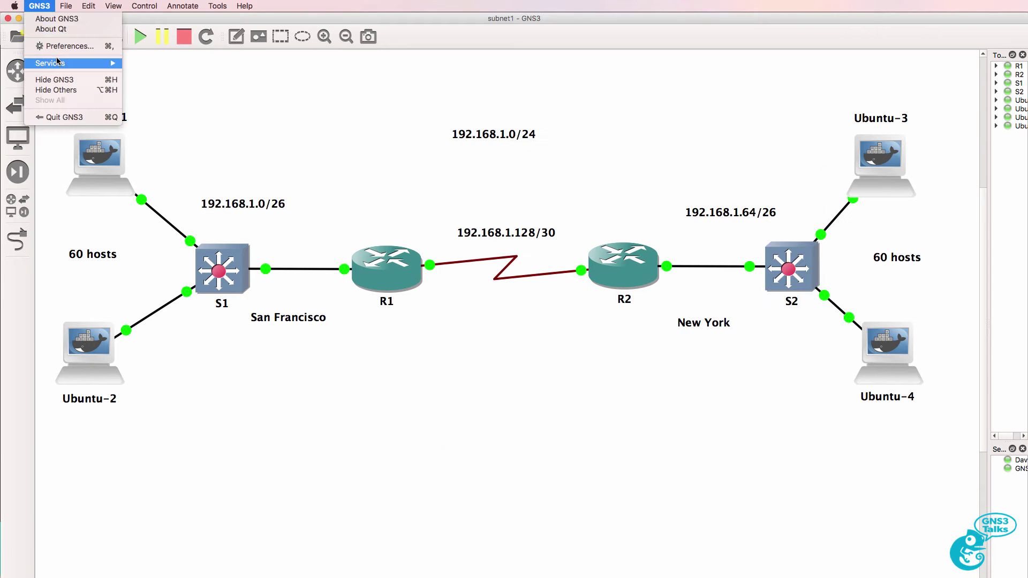
{"action": "left_click", "coordinate": [54, 18]}
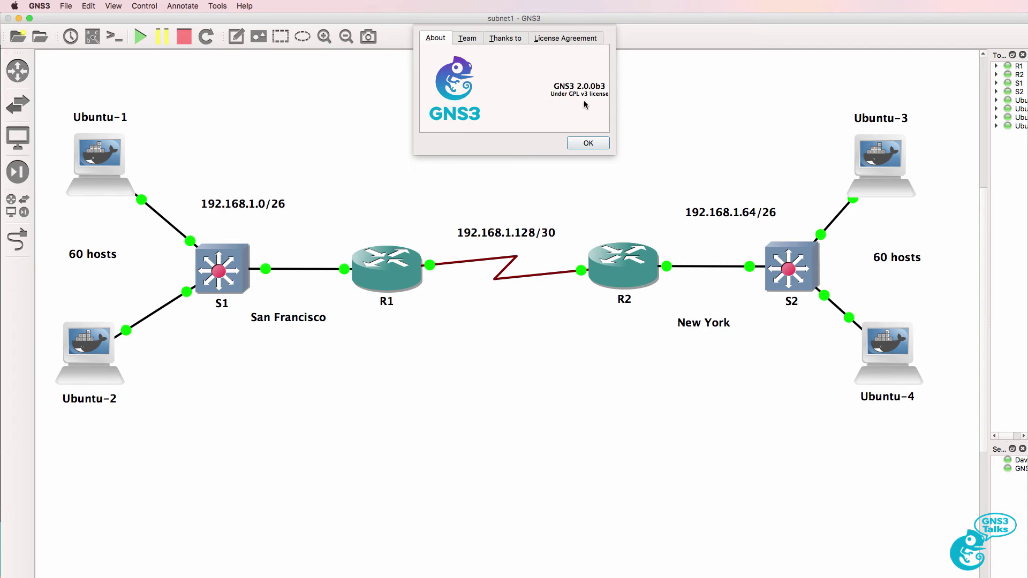
{"action": "left_click", "coordinate": [587, 144]}
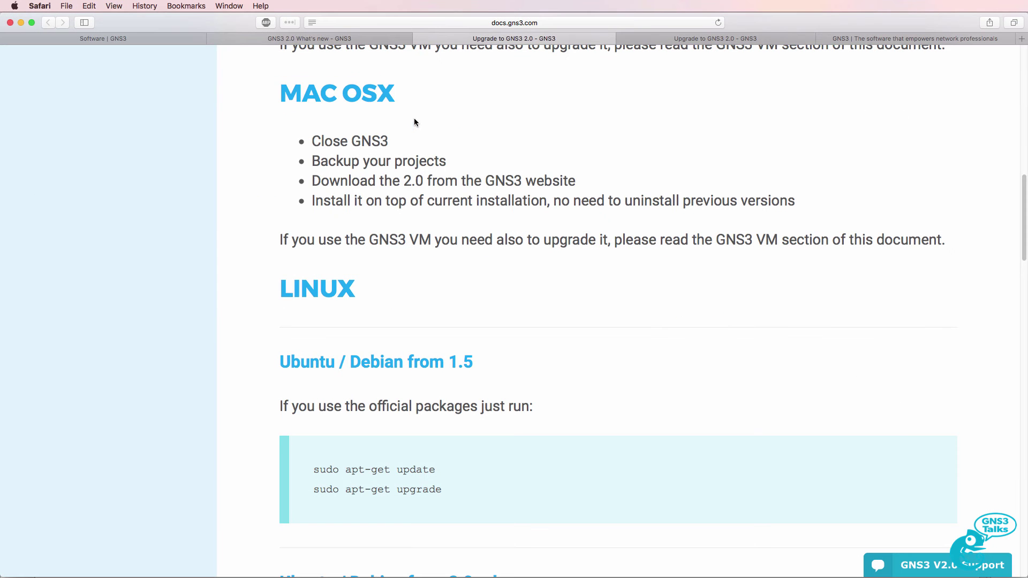
Highlight the MAC OSX steps (back up, download, install on top) and the GNS3 VM upgrade note
{"action": "left_click_drag", "start_coordinate": [268, 90], "coordinate": [425, 99]}
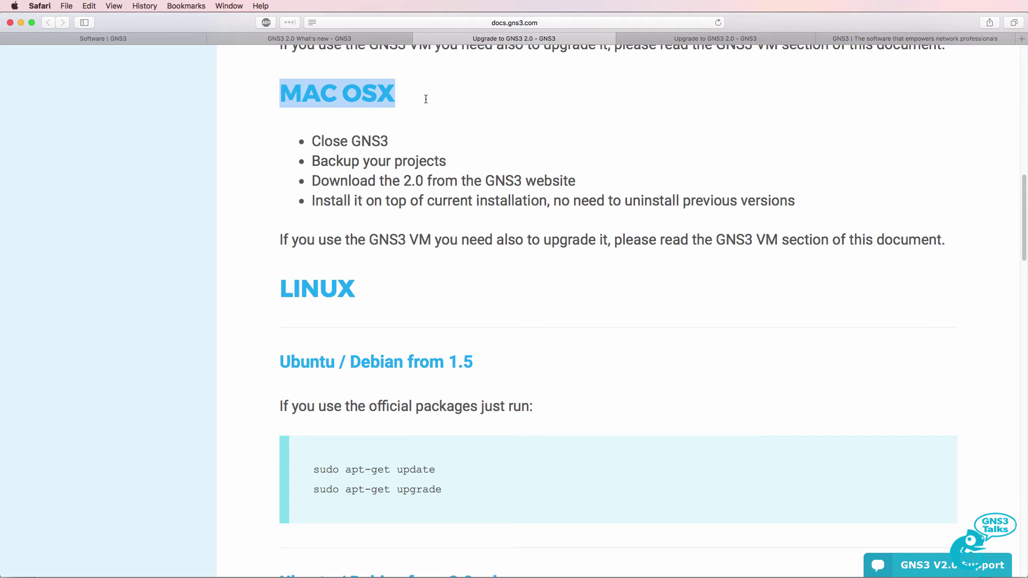
{"action": "left_click_drag", "start_coordinate": [310, 142], "coordinate": [472, 164]}
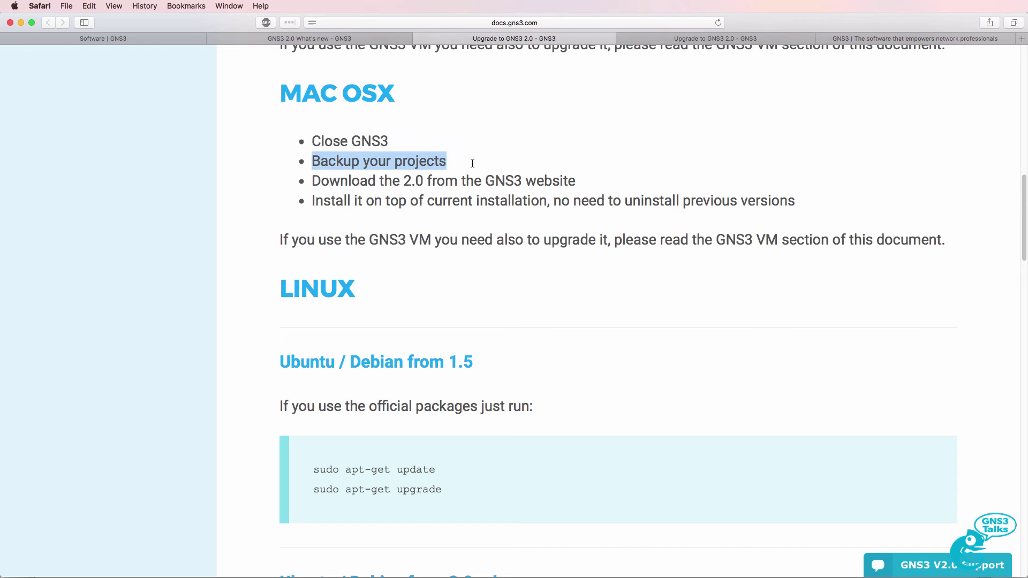
{"action": "left_click_drag", "start_coordinate": [311, 182], "coordinate": [582, 183]}
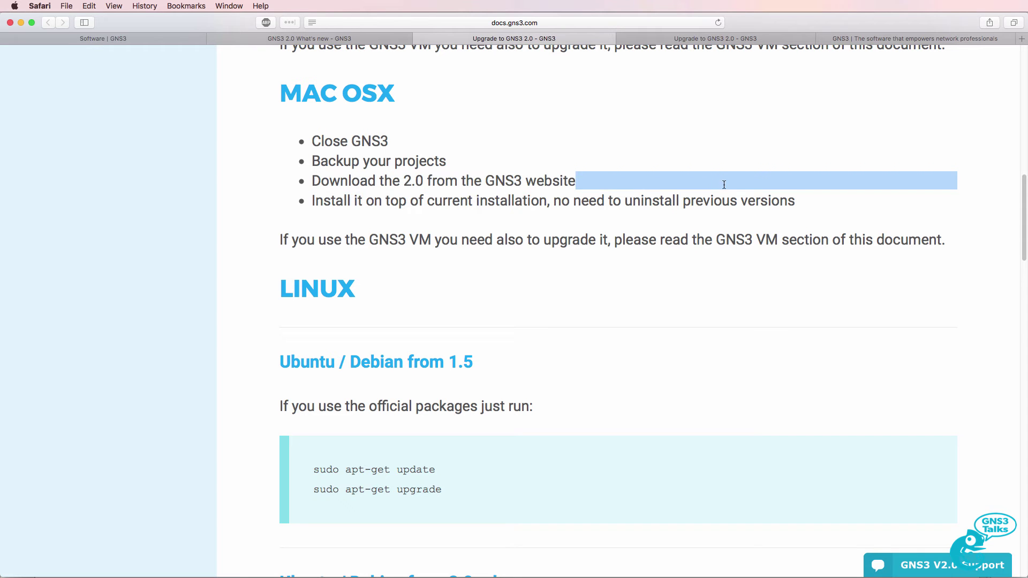
{"action": "left_click_drag", "start_coordinate": [724, 184], "coordinate": [796, 201]}
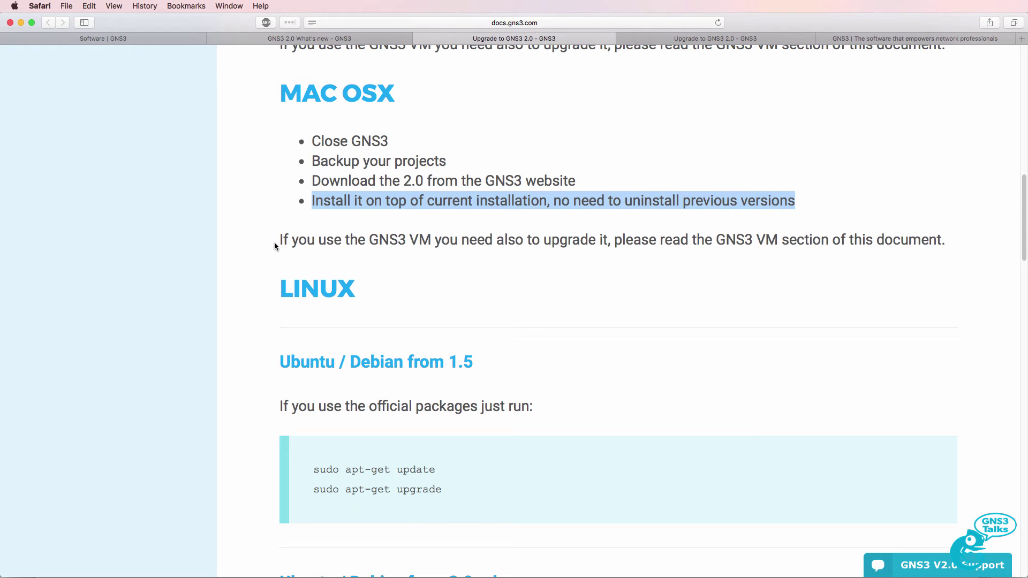
{"action": "left_click_drag", "start_coordinate": [274, 245], "coordinate": [1008, 235]}
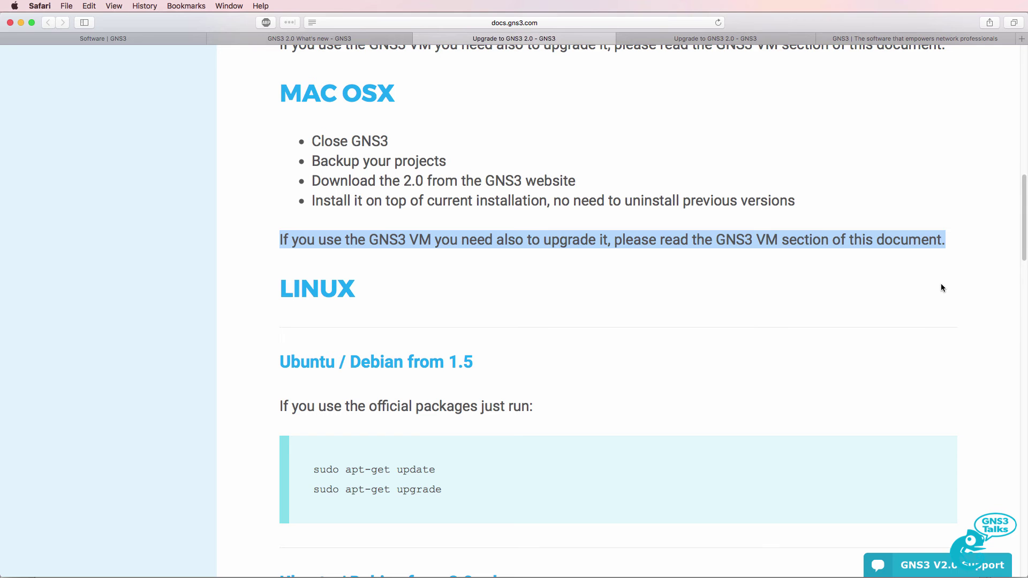
{"action": "scroll", "coordinate": [940, 287], "scroll_direction": "down", "scroll_amount": 20}
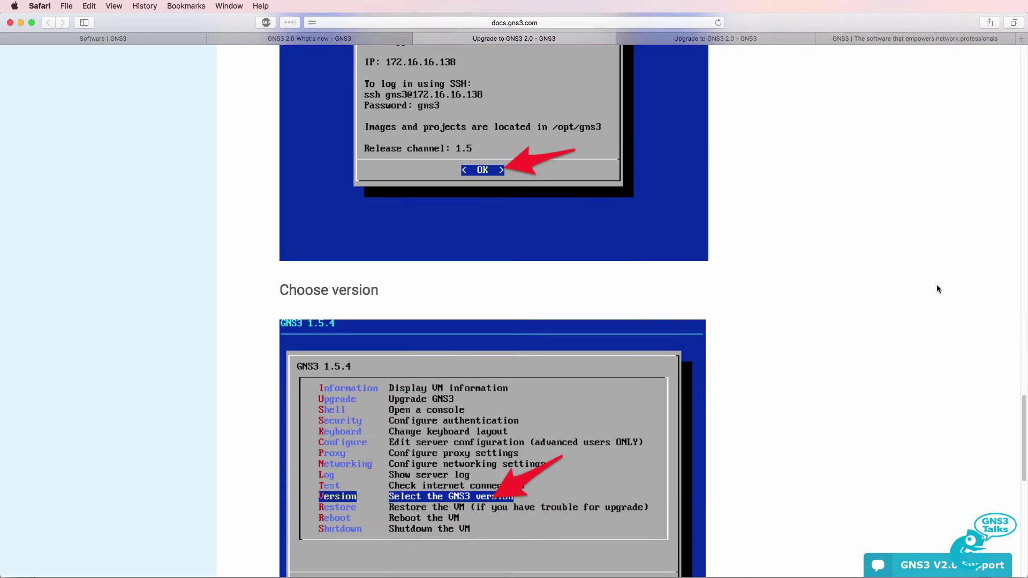
{"action": "scroll", "coordinate": [936, 284], "scroll_direction": "up", "scroll_amount": 10}
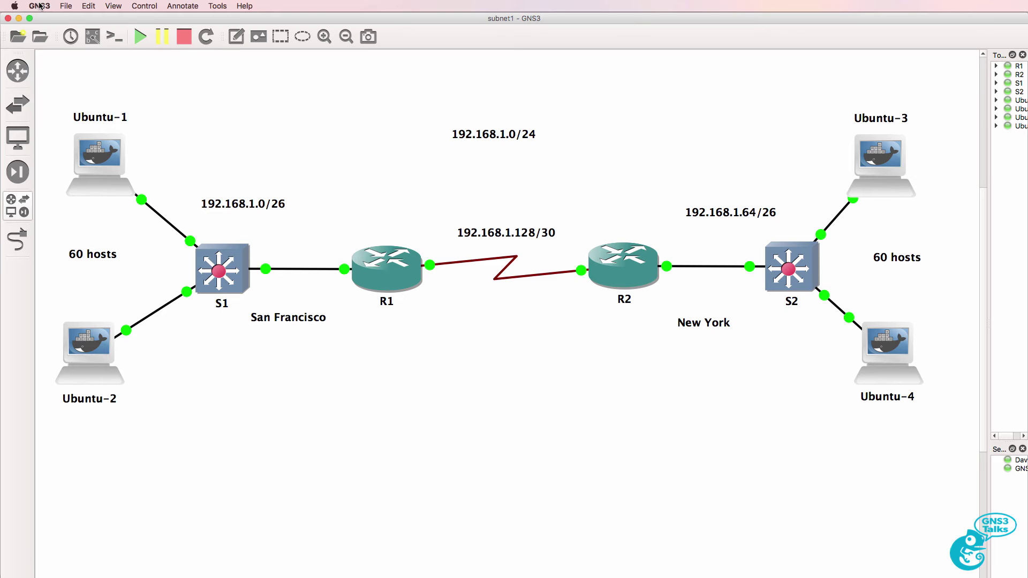
Quit GNS3, closing the subnet1 project, and move the GNS3 VM window to the lower right
{"action": "left_click", "coordinate": [39, 6]}
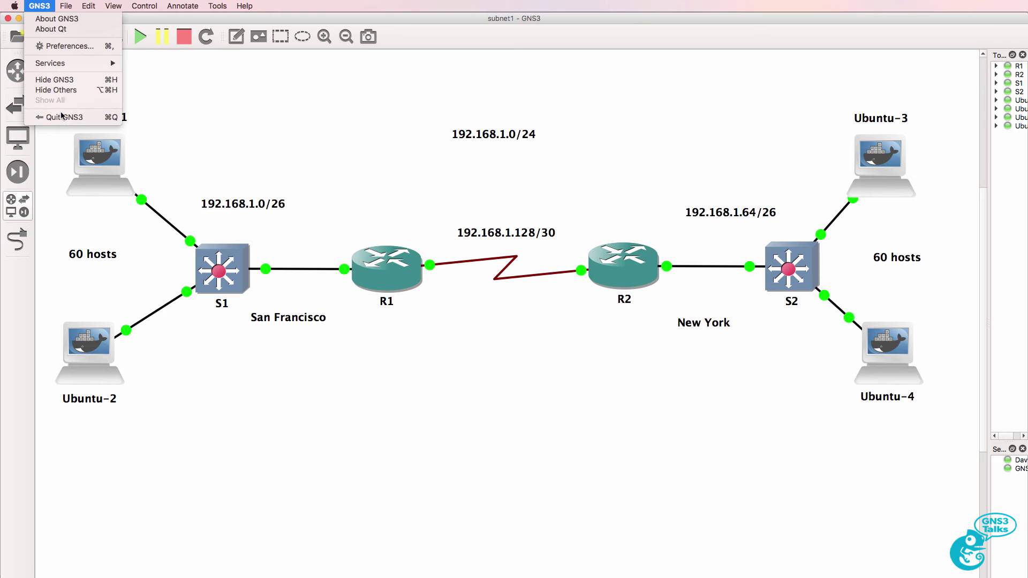
{"action": "left_click", "coordinate": [62, 118]}
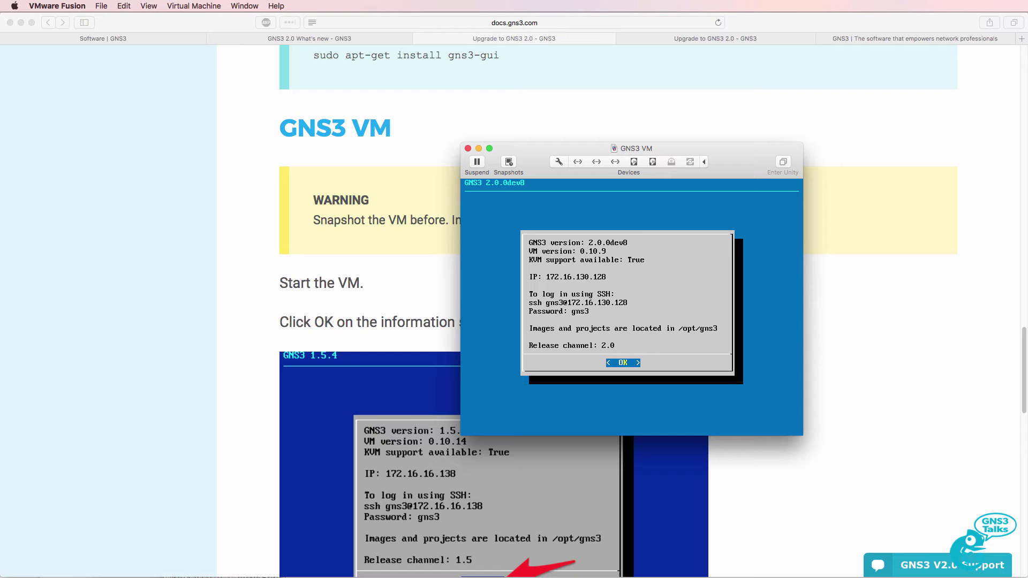
{"action": "left_click_drag", "start_coordinate": [576, 149], "coordinate": [736, 216]}
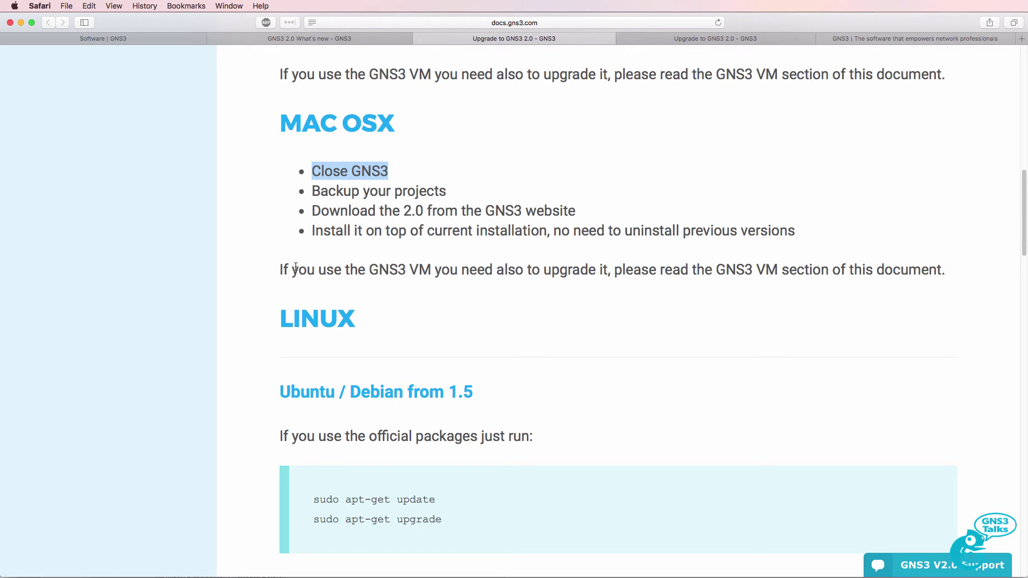
Highlight the Close GNS3, Backup and download steps, then load the gns3.com home page
{"action": "left_click_drag", "start_coordinate": [278, 270], "coordinate": [949, 279]}
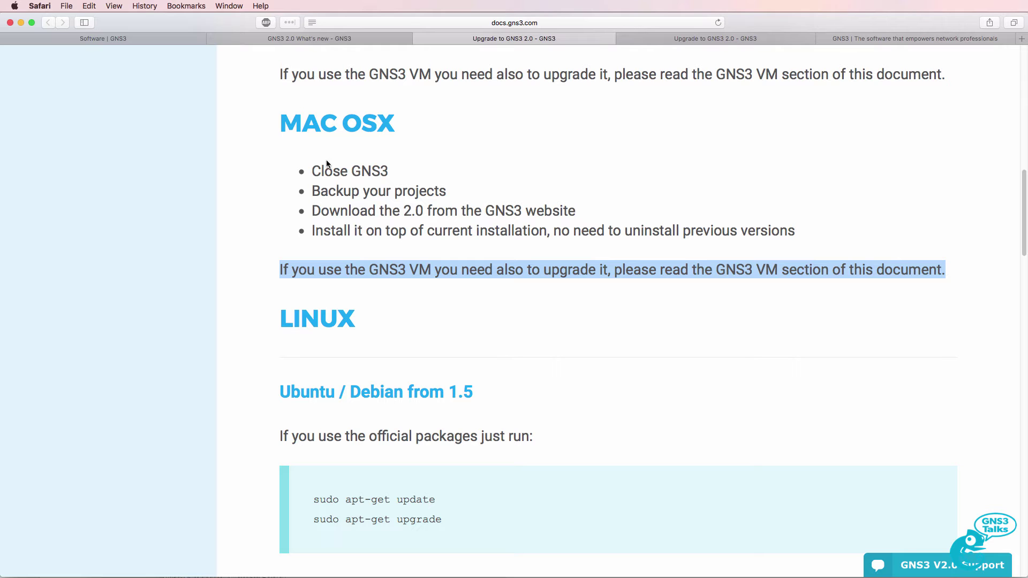
{"action": "left_click_drag", "start_coordinate": [312, 170], "coordinate": [419, 166]}
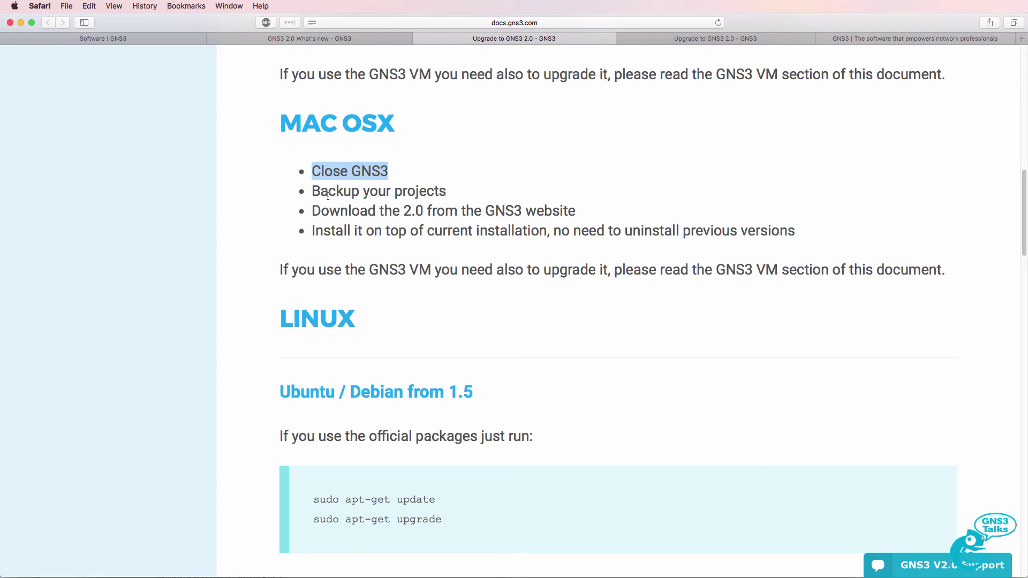
{"action": "left_click_drag", "start_coordinate": [313, 191], "coordinate": [483, 192]}
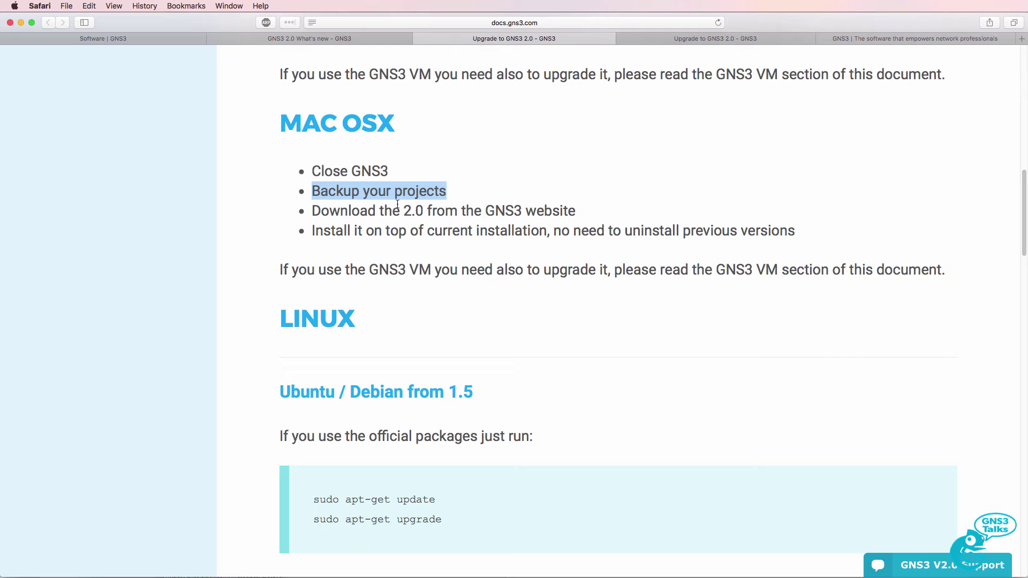
{"action": "left_click_drag", "start_coordinate": [314, 210], "coordinate": [582, 214]}
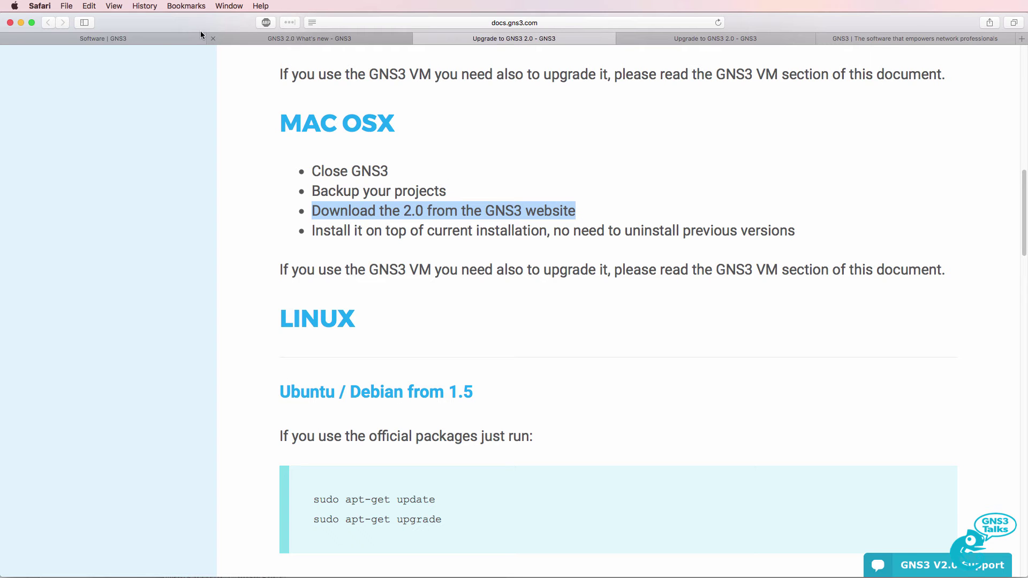
{"action": "left_click", "coordinate": [154, 39]}
{"action": "key", "text": "super+bracketleft"}
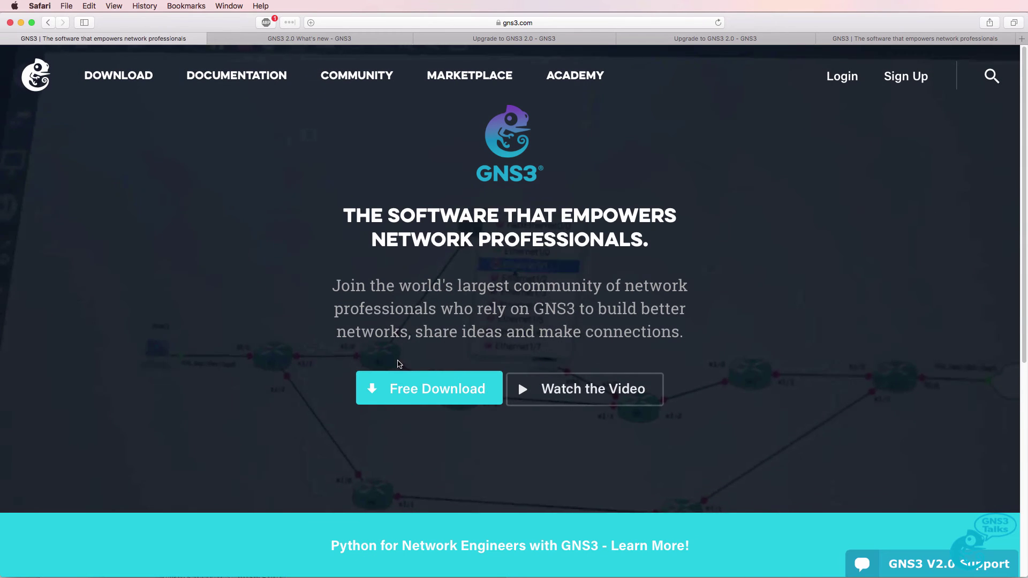
Sign in on gns3.com and download the Mac installer GNS3-2.0.0.dmg
{"action": "left_click", "coordinate": [425, 392]}
{"action": "left_click", "coordinate": [498, 111]}
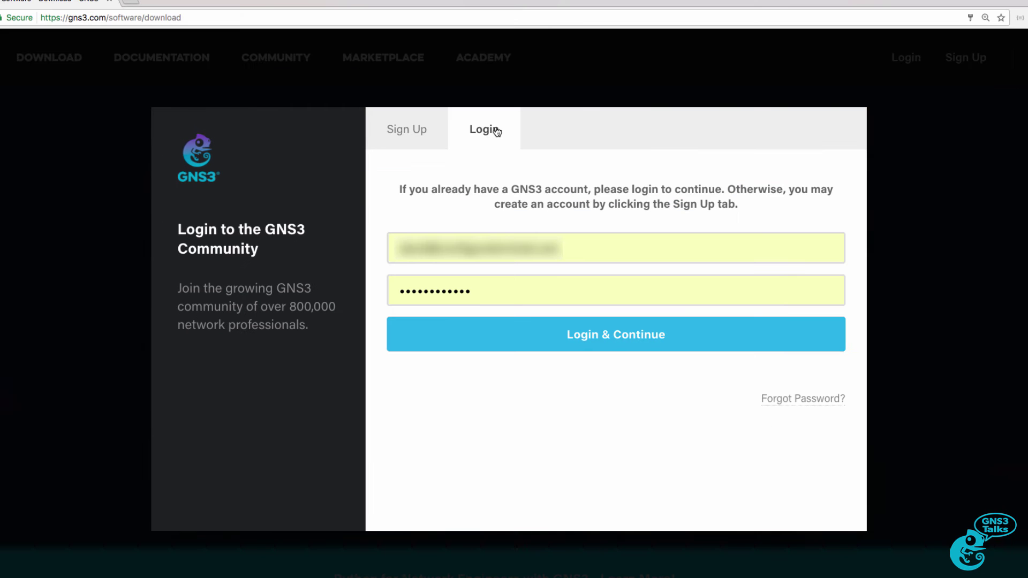
{"action": "left_click", "coordinate": [542, 346]}
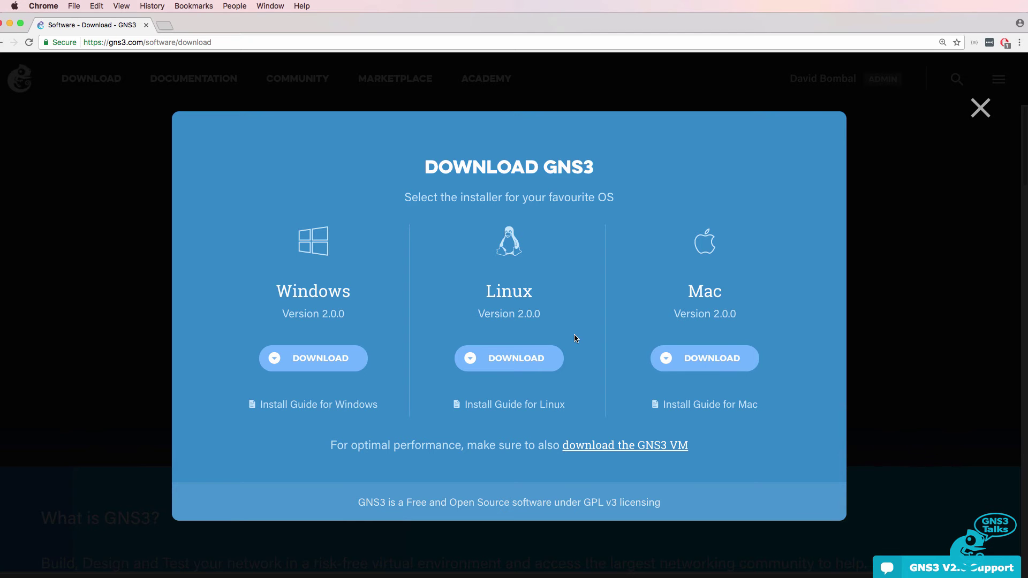
{"action": "left_click", "coordinate": [736, 361]}
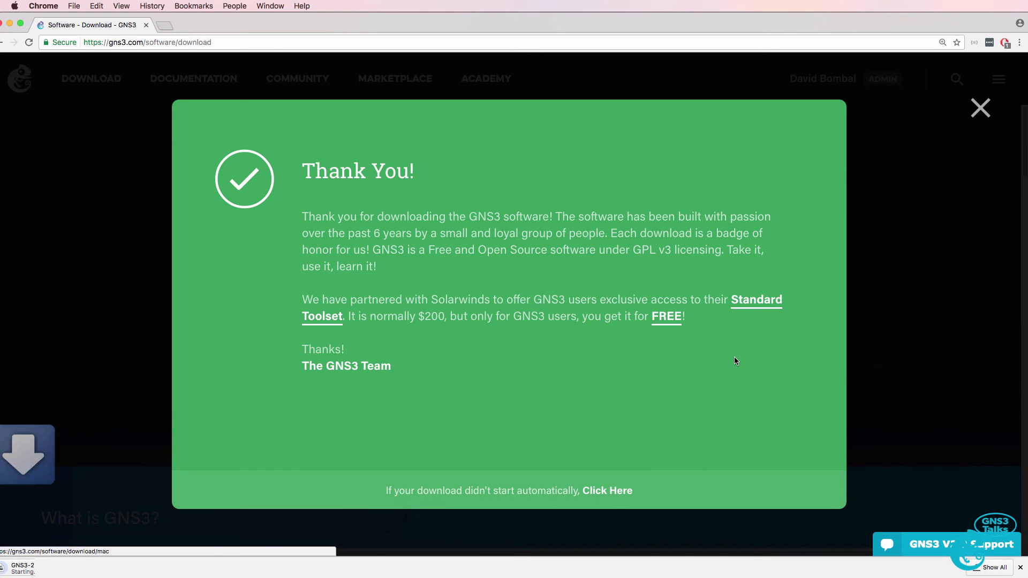
{"action": "left_click", "coordinate": [970, 110]}
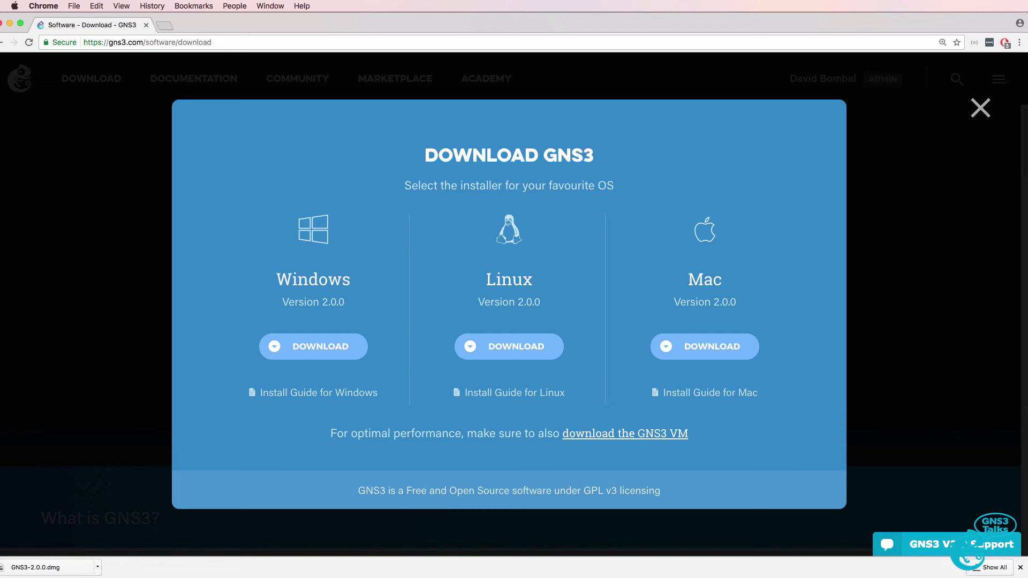
{"action": "key", "text": "super+Tab"}
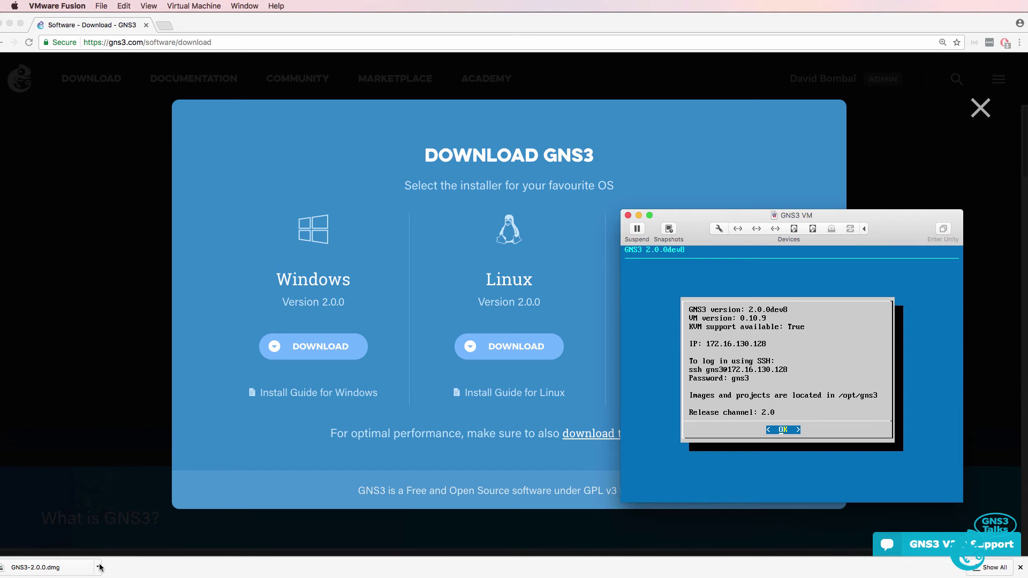
{"action": "key", "text": "super+Tab"}
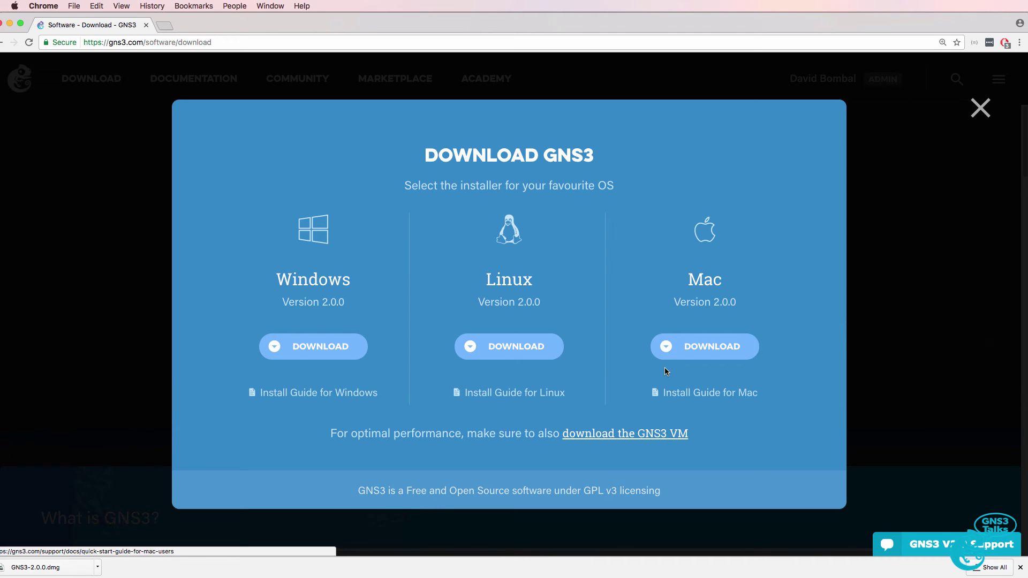
{"action": "left_click", "coordinate": [97, 567]}
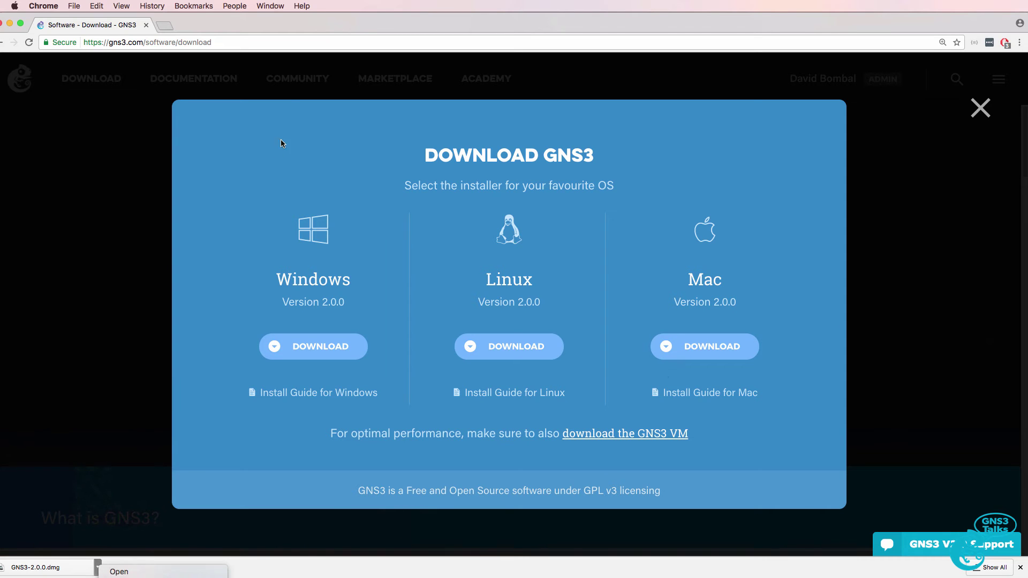
Open GNS3-2.0.0.dmg and copy GNS3 into Applications, replacing the older version
{"action": "left_click", "coordinate": [457, 3]}
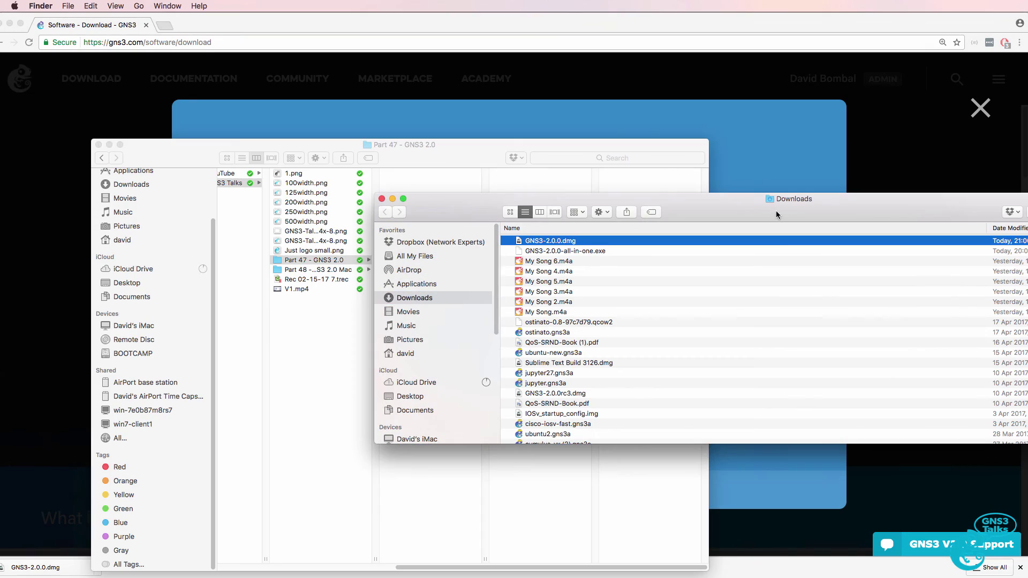
{"action": "left_click_drag", "start_coordinate": [776, 210], "coordinate": [648, 189]}
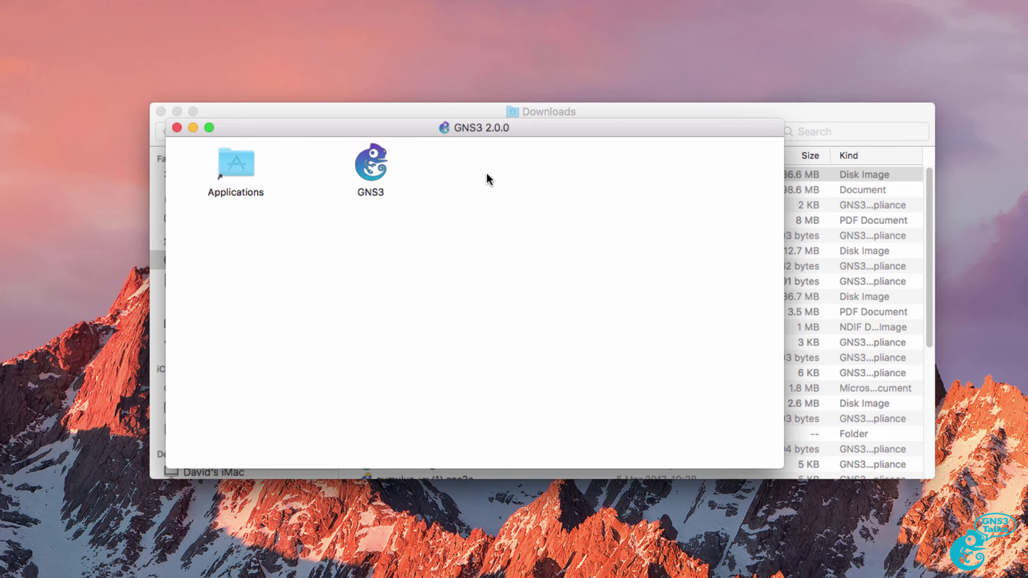
{"action": "left_click", "coordinate": [376, 156]}
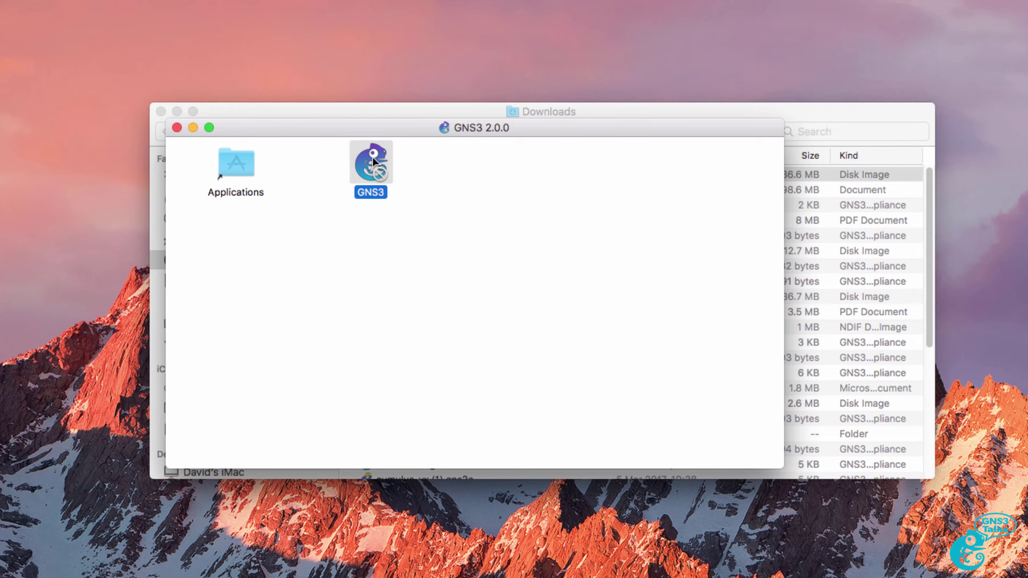
{"action": "left_click_drag", "start_coordinate": [372, 156], "coordinate": [244, 153]}
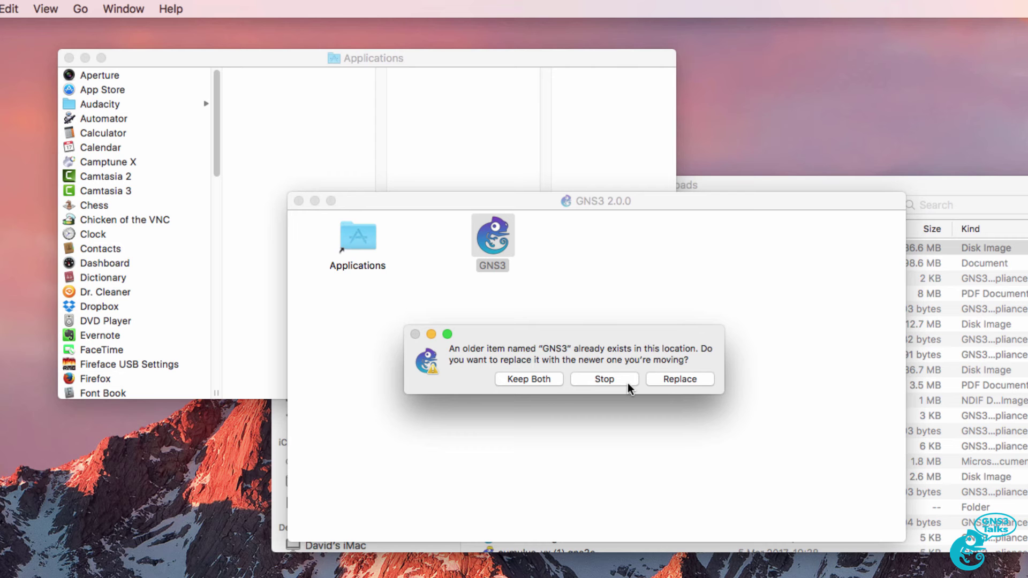
{"action": "left_click", "coordinate": [687, 379]}
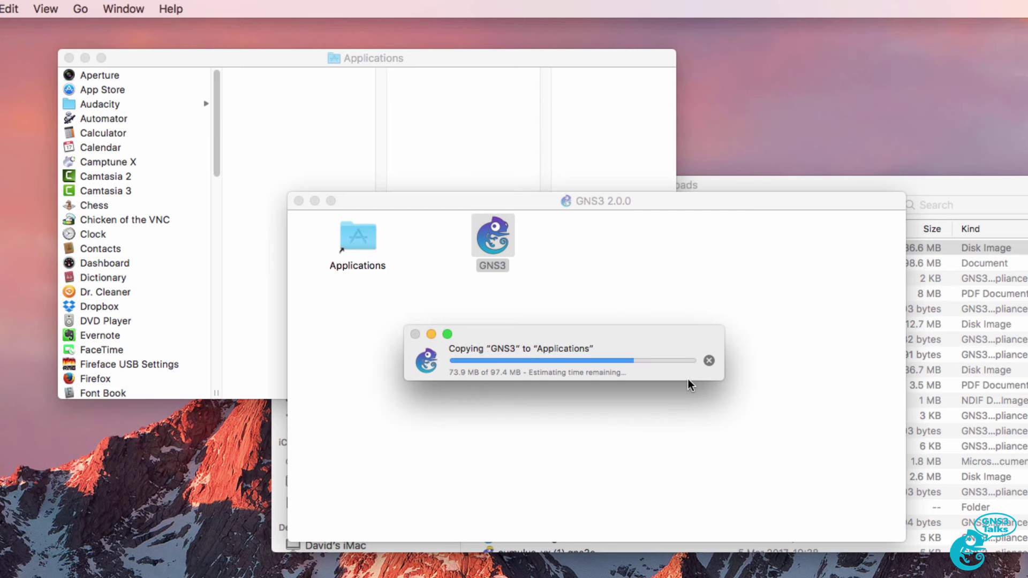
{"action": "left_click", "coordinate": [298, 201]}
{"action": "left_click_drag", "start_coordinate": [284, 56], "coordinate": [625, 235]}
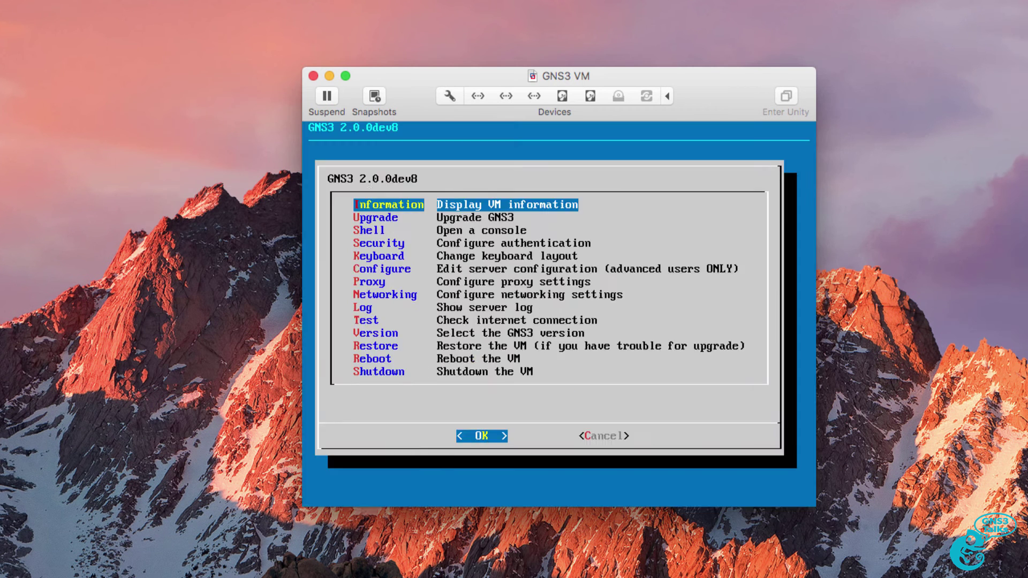
In the GNS3 VM console, open Version, accept the testers-only warning and select 2.0
{"action": "key", "text": "Return"}
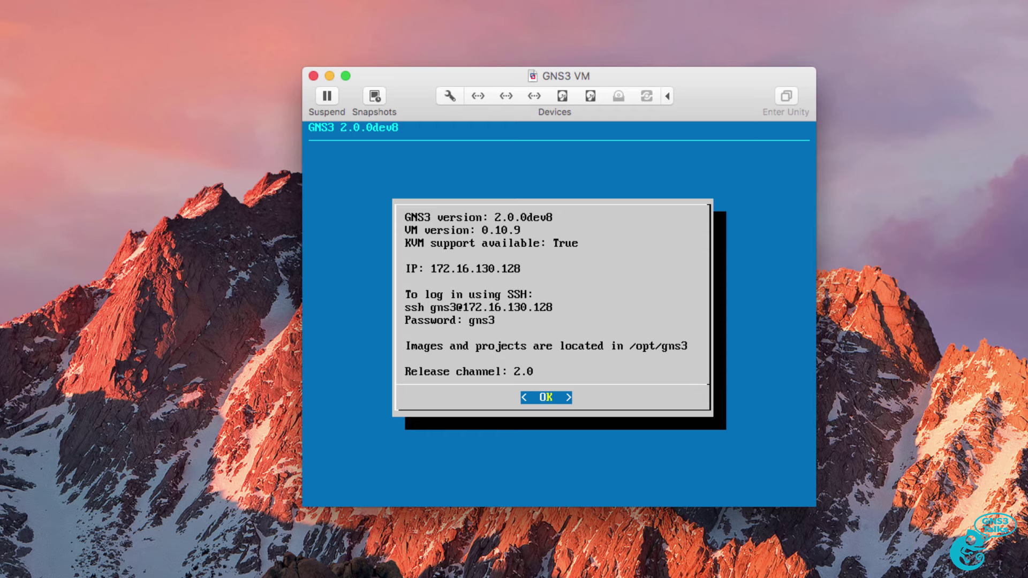
{"action": "key", "text": "Return"}
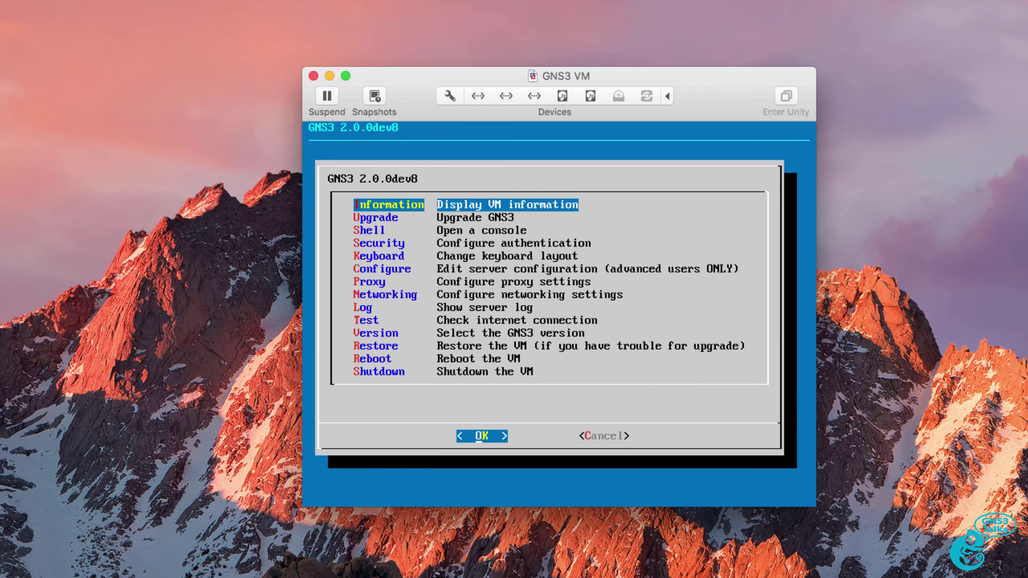
{"action": "key", "text": "Down"}
{"action": "key", "text": "Down"}
{"action": "key", "text": "Down"}
{"action": "key", "text": "Down"}
{"action": "key", "text": "Down"}
{"action": "key", "text": "Down"}
{"action": "key", "text": "Down"}
{"action": "key", "text": "Down"}
{"action": "key", "text": "Down"}
{"action": "key", "text": "Down"}
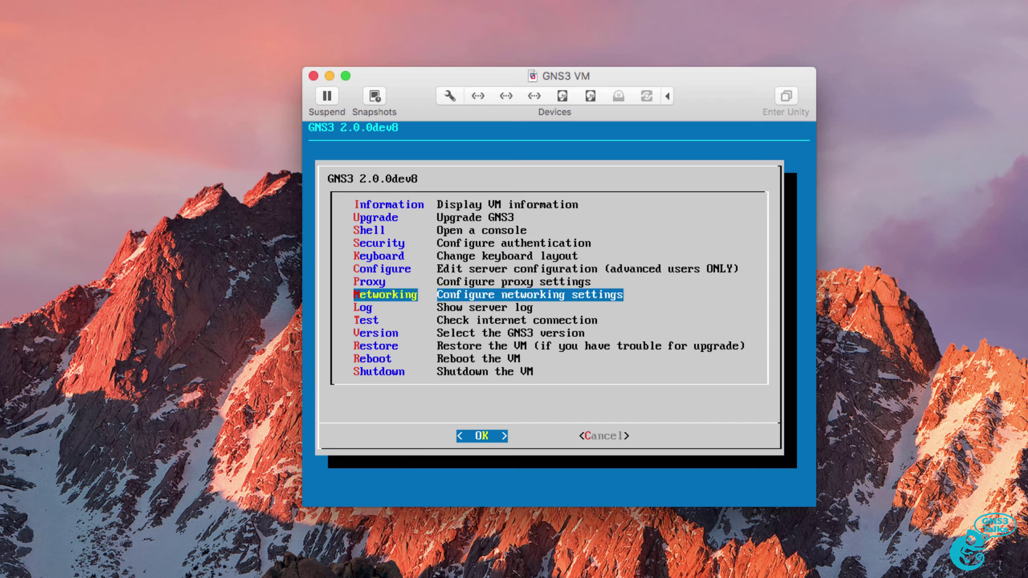
{"action": "key", "text": "Return"}
{"action": "key", "text": "Right"}
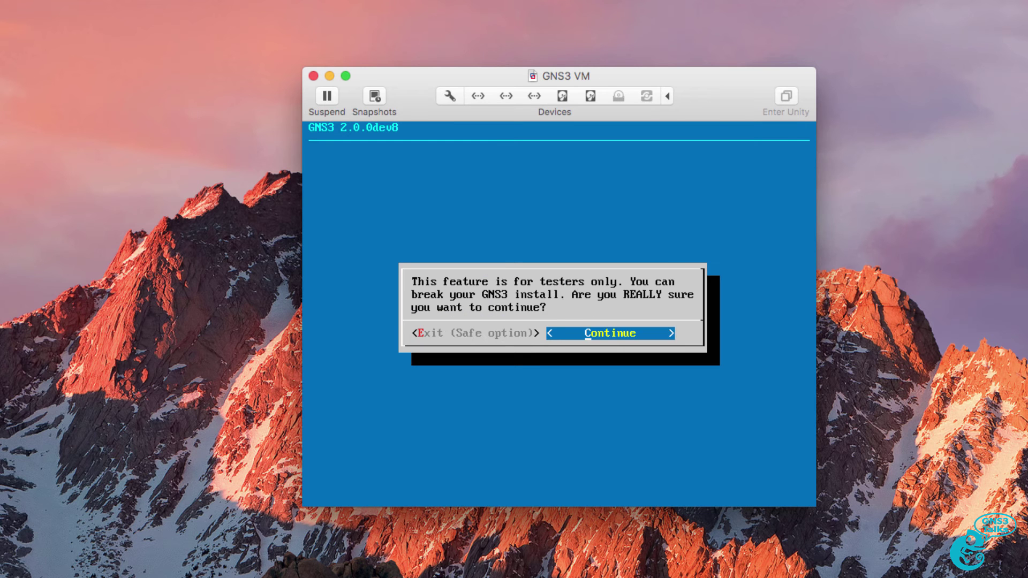
{"action": "key", "text": "Return"}
{"action": "key", "text": "Return"}
{"action": "key", "text": "Down"}
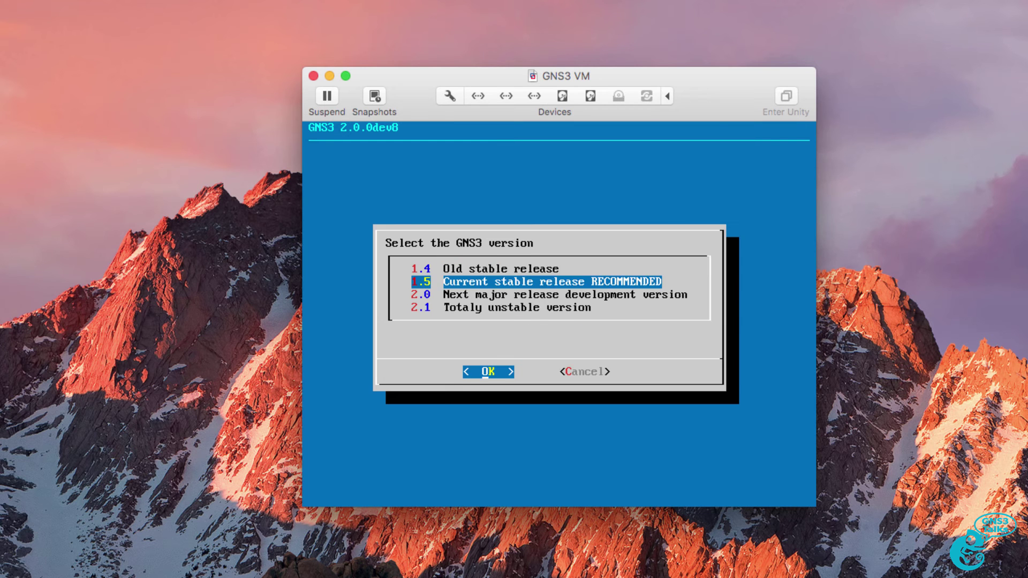
{"action": "key", "text": "Down"}
{"action": "key", "text": "Down"}
{"action": "key", "text": "Up"}
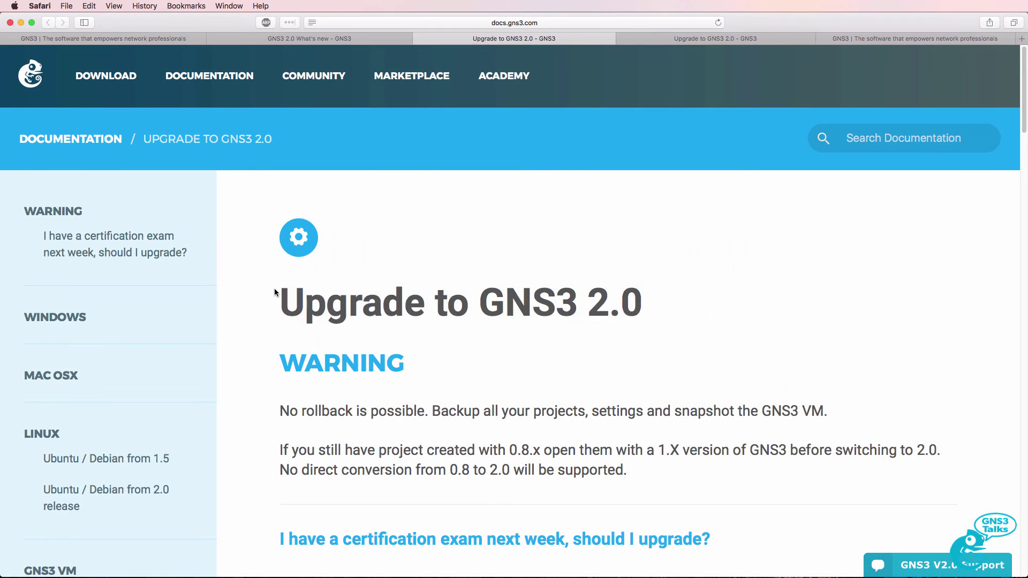
Scroll the upgrade guide to the 'And 2.0' screenshot and highlight the advice about running Upgrade instead
{"action": "left_click_drag", "start_coordinate": [279, 305], "coordinate": [660, 315]}
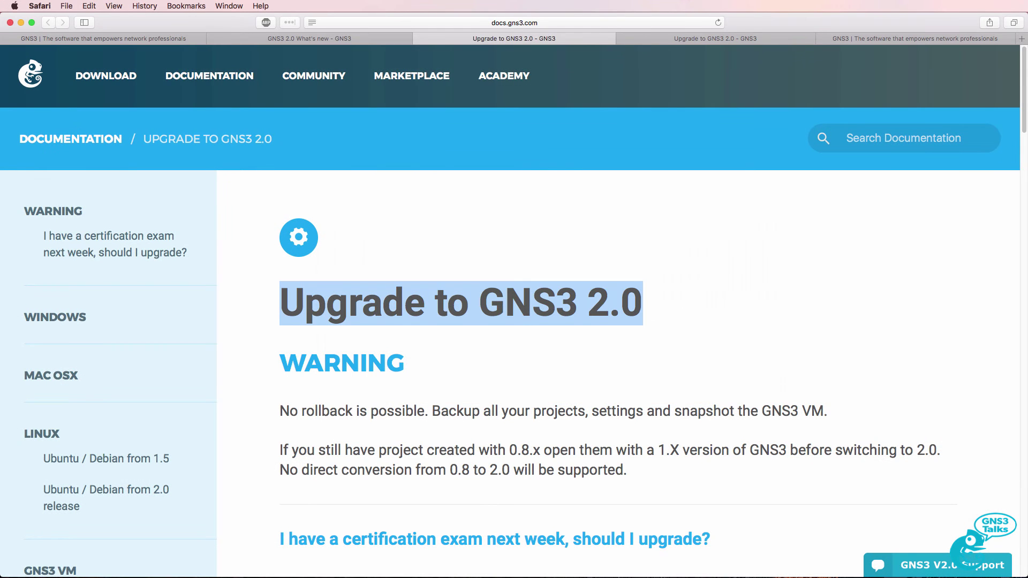
{"action": "scroll", "coordinate": [856, 243], "scroll_direction": "down", "scroll_amount": 15}
{"action": "scroll", "coordinate": [518, 457], "scroll_direction": "down", "scroll_amount": 15}
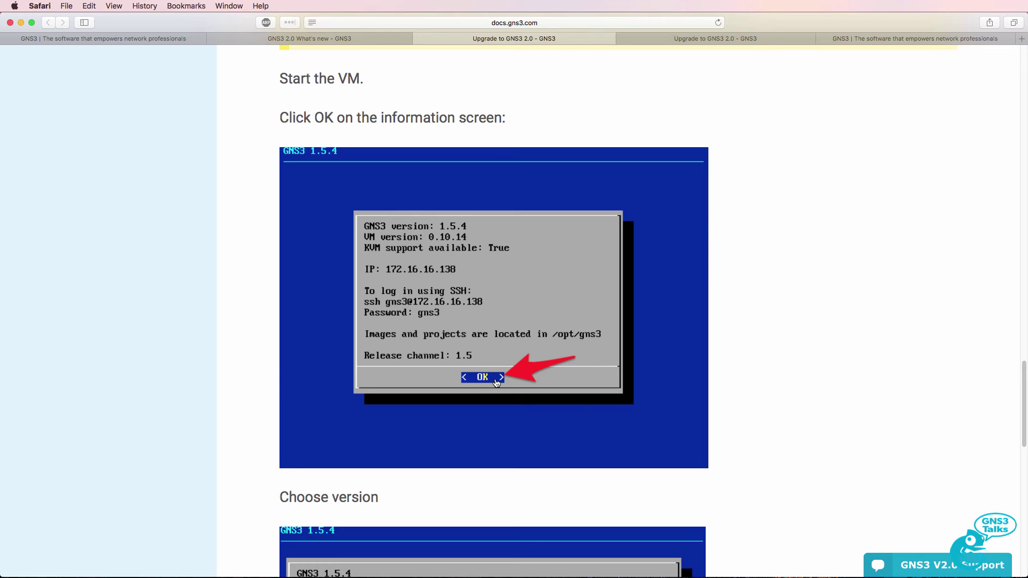
{"action": "scroll", "coordinate": [499, 383], "scroll_direction": "down", "scroll_amount": 5}
{"action": "scroll", "coordinate": [499, 382], "scroll_direction": "down", "scroll_amount": 6}
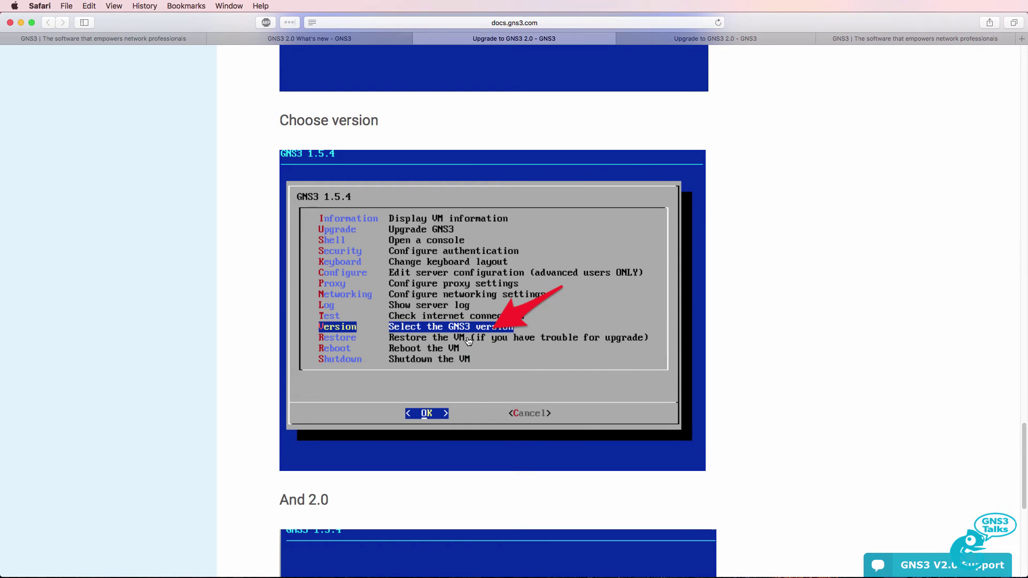
{"action": "scroll", "coordinate": [460, 334], "scroll_direction": "down", "scroll_amount": 8}
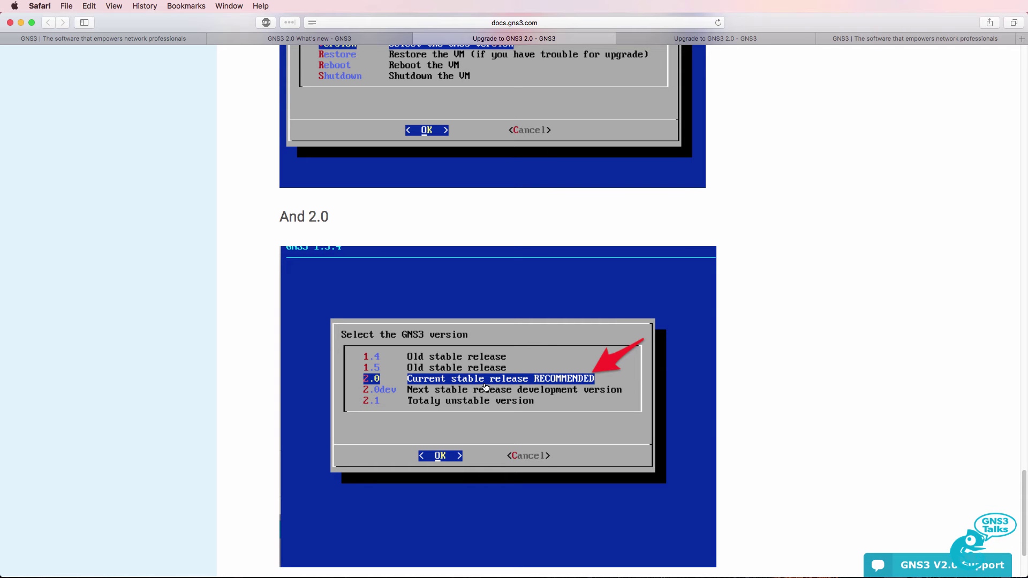
{"action": "scroll", "coordinate": [485, 387], "scroll_direction": "down", "scroll_amount": 3}
{"action": "left_click_drag", "start_coordinate": [277, 474], "coordinate": [447, 523]}
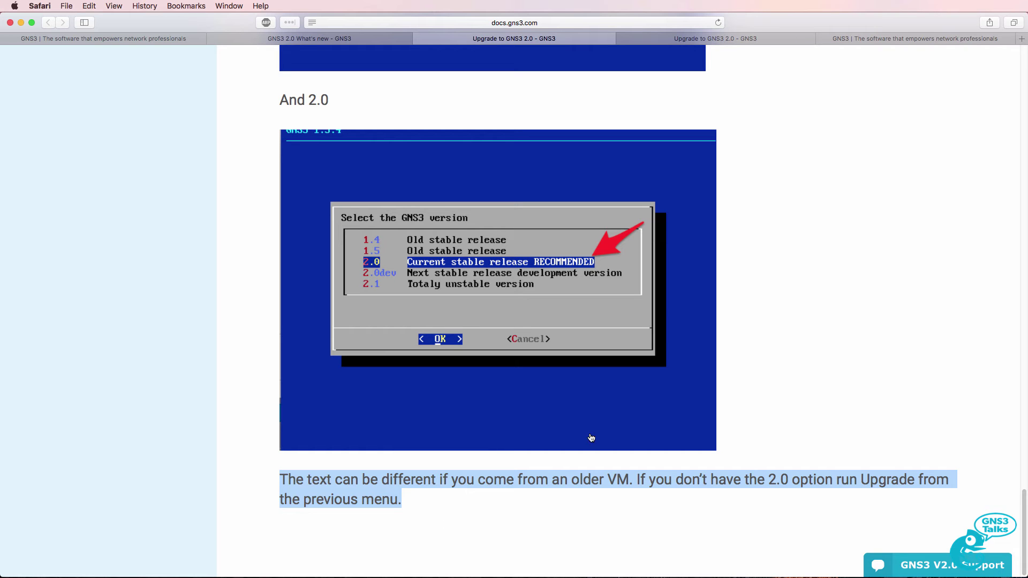
{"action": "left_click_drag", "start_coordinate": [733, 479], "coordinate": [915, 492]}
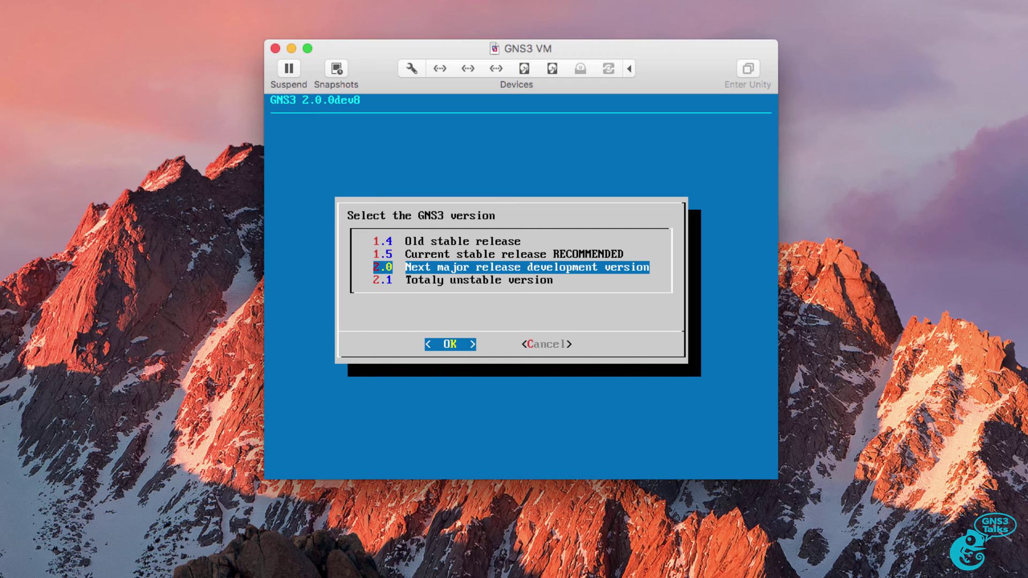
Cancel the GNS3 VM version choice and start the Upgrade from the main menu
{"action": "key", "text": "Tab"}
{"action": "key", "text": "Return"}
{"action": "key", "text": "Down"}
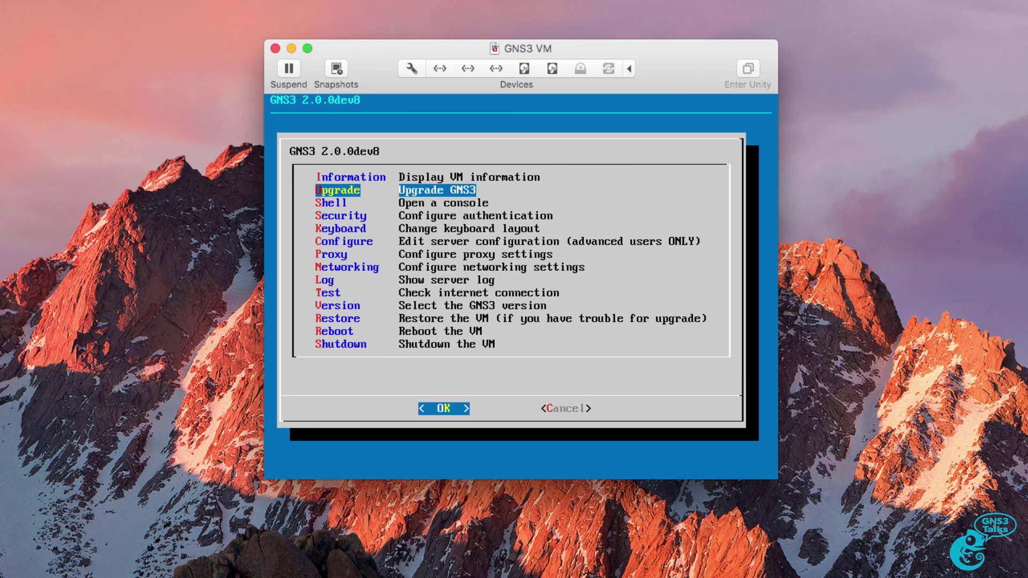
{"action": "key", "text": "Return"}
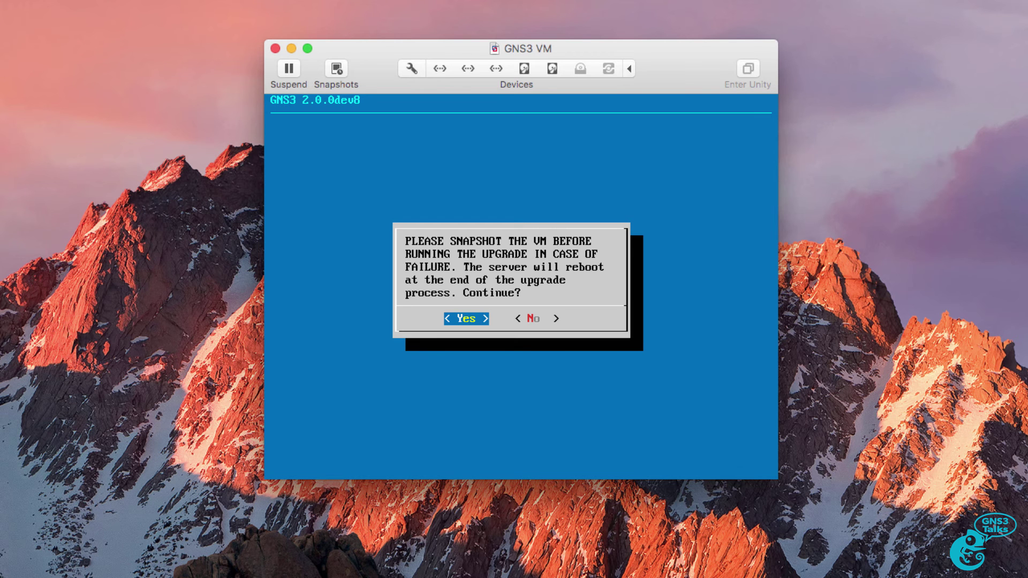
Check the VM's existing 'working beta' snapshot in the Snapshots window, then close it
{"action": "left_click", "coordinate": [336, 68]}
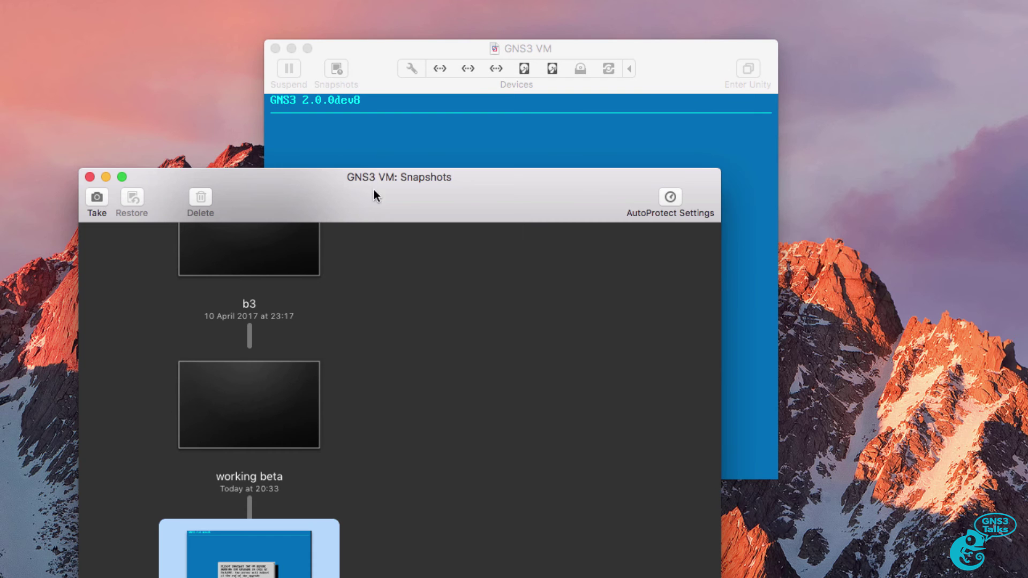
{"action": "left_click_drag", "start_coordinate": [374, 189], "coordinate": [370, 54]}
{"action": "left_click", "coordinate": [307, 257]}
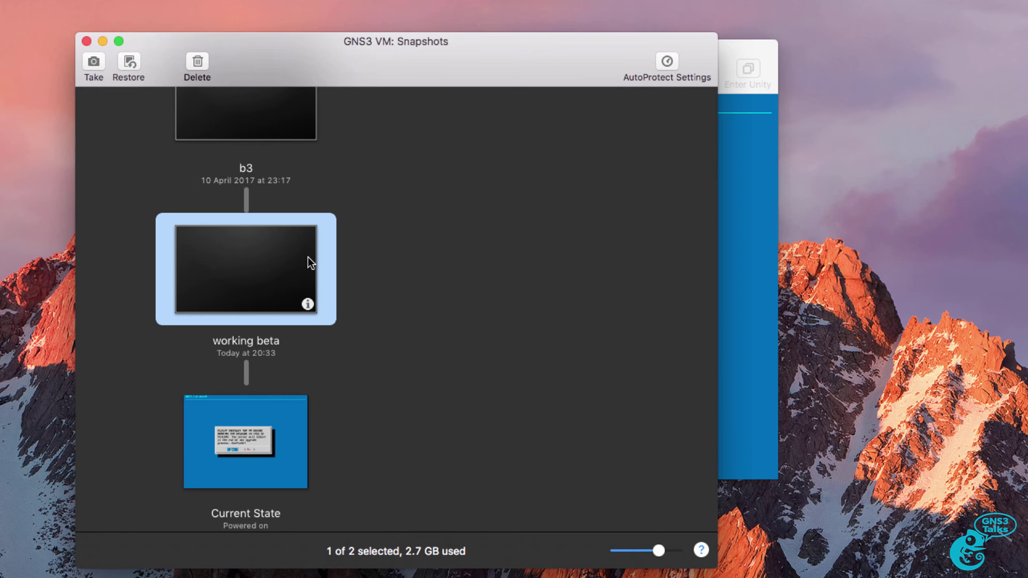
{"action": "left_click", "coordinate": [87, 41]}
Confirm Yes so the GNS3 VM upgrades and reboots into GNS3 2.0.0 on channel 2.0
{"action": "key", "text": "Return"}
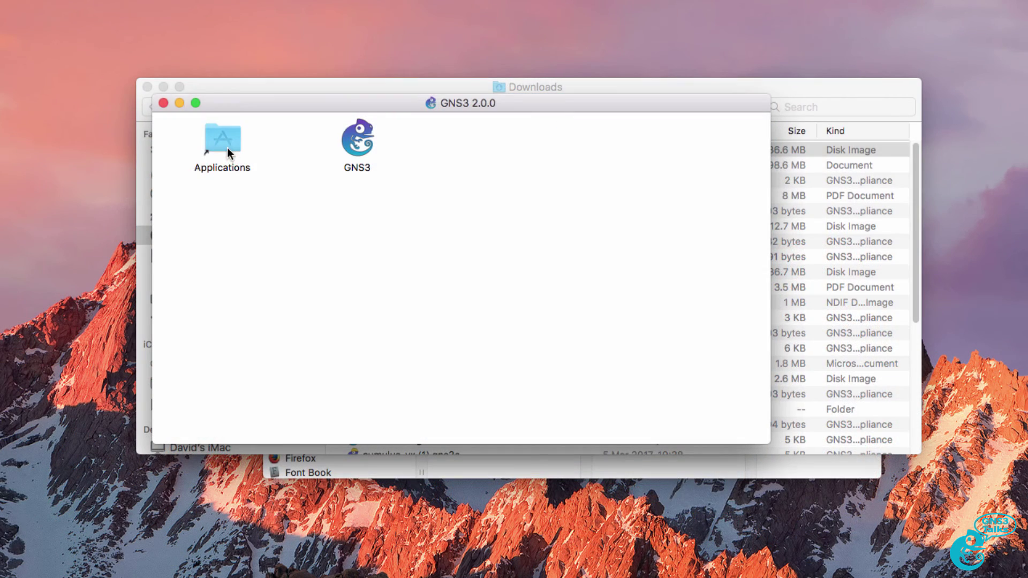
Launch GNS3 from the disk image's Applications folder, bringing up the unidentified-developer alert
{"action": "double_click", "coordinate": [228, 145]}
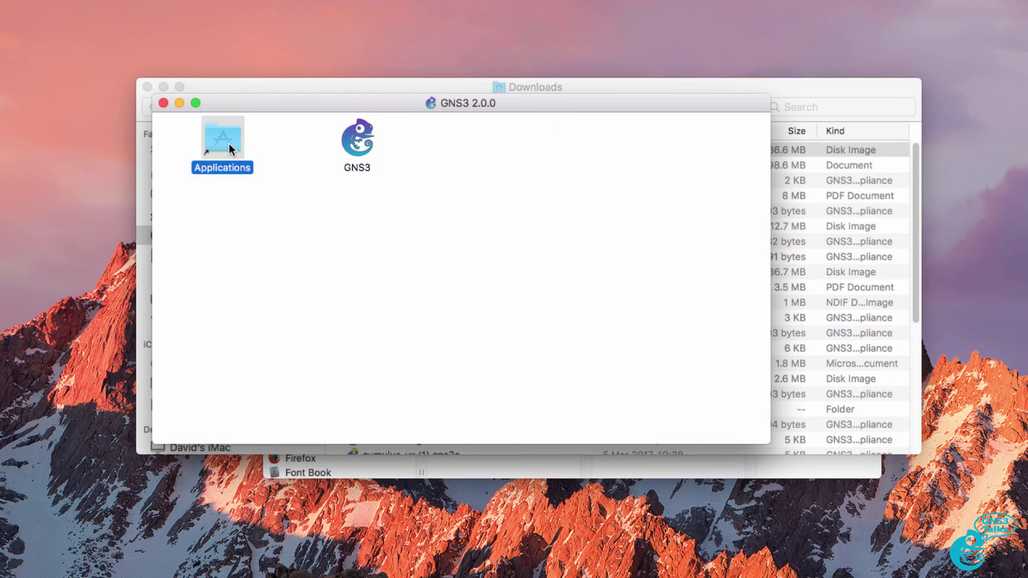
{"action": "left_click_drag", "start_coordinate": [396, 137], "coordinate": [353, 95]}
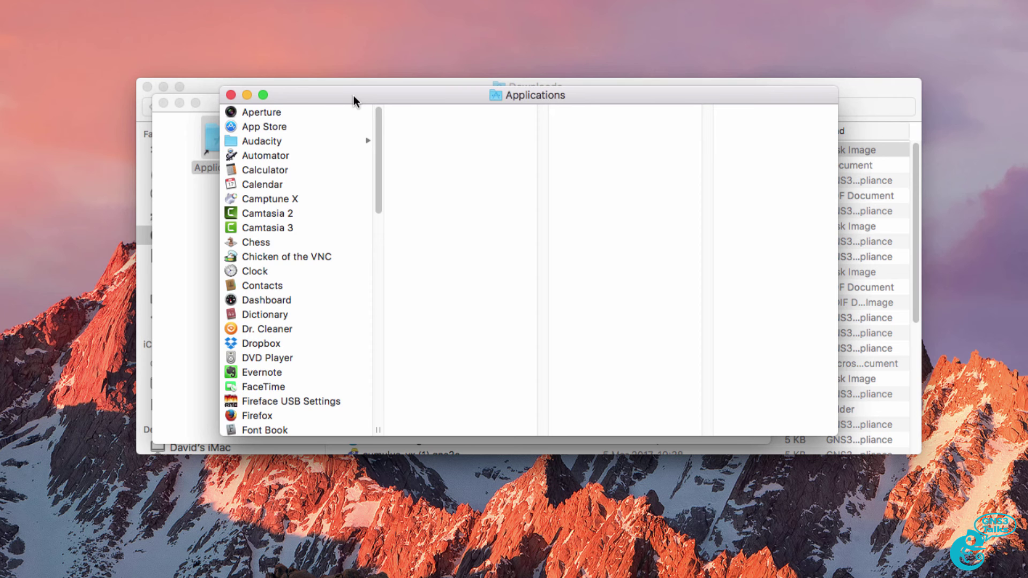
{"action": "scroll", "coordinate": [344, 290], "scroll_direction": "down", "scroll_amount": 10}
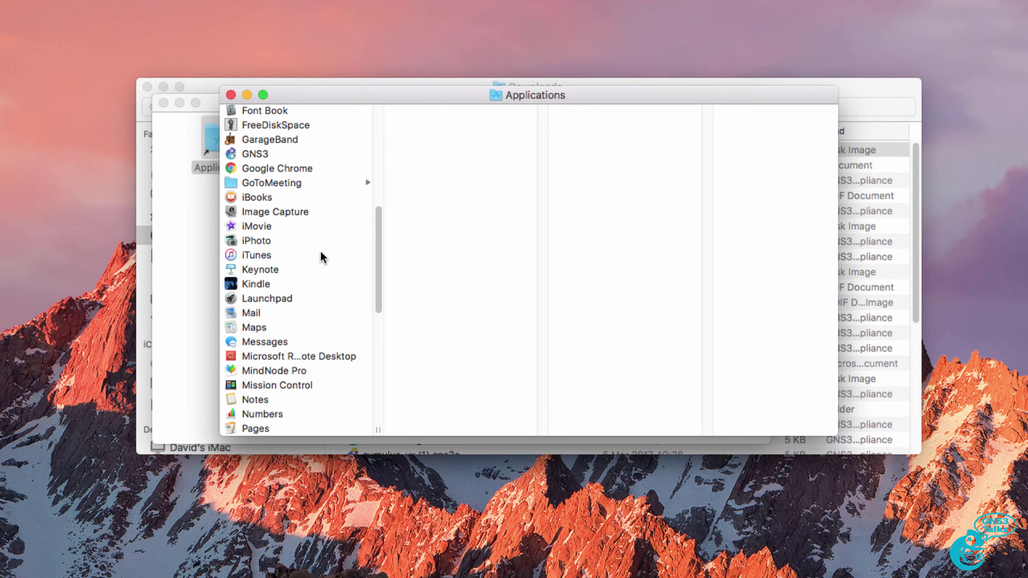
{"action": "double_click", "coordinate": [270, 154]}
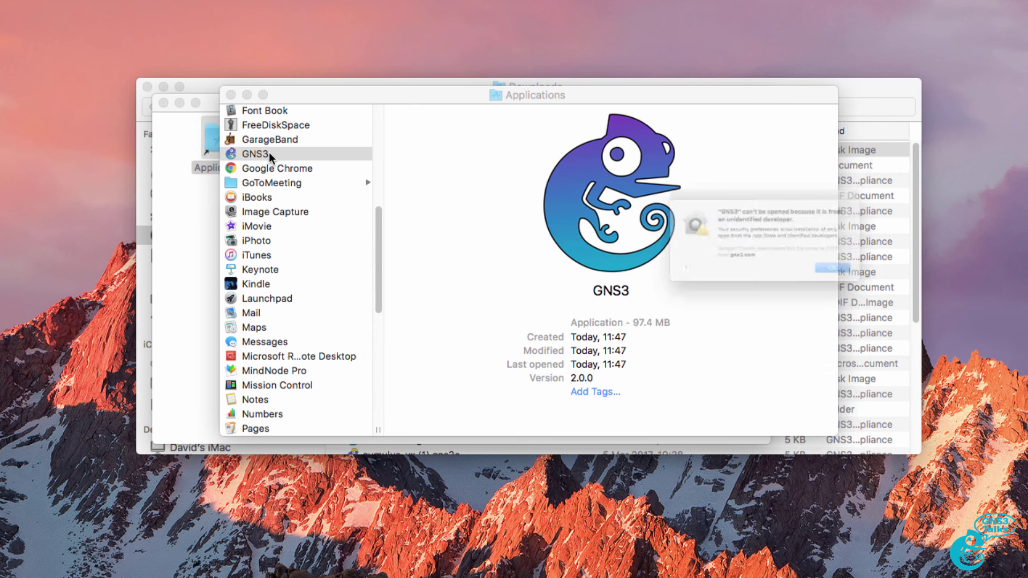
{"action": "left_click_drag", "start_coordinate": [777, 165], "coordinate": [617, 145]}
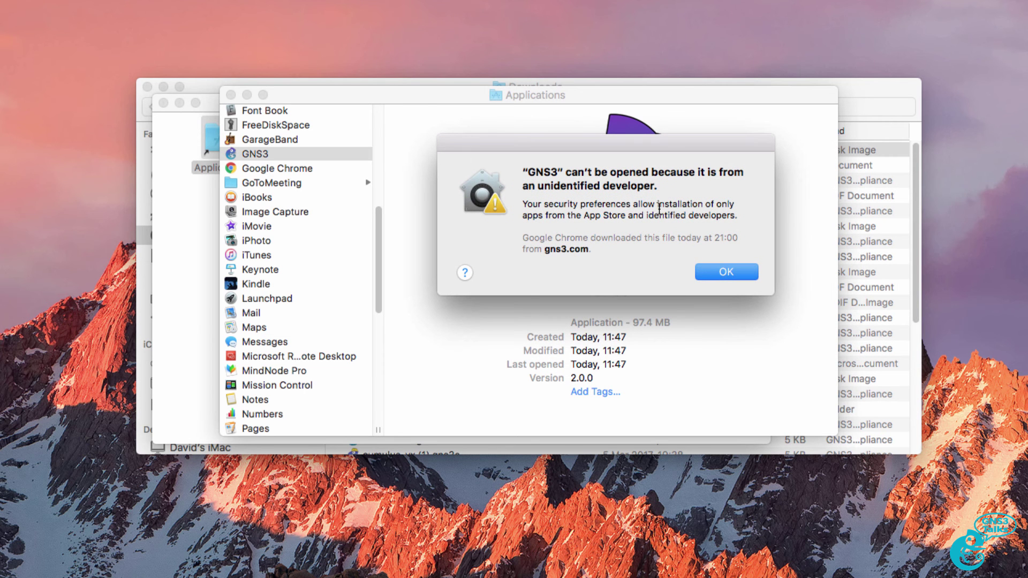
Dismiss the alert and open GNS3 via its context menu, approving the unidentified-developer prompt
{"action": "left_click", "coordinate": [723, 273]}
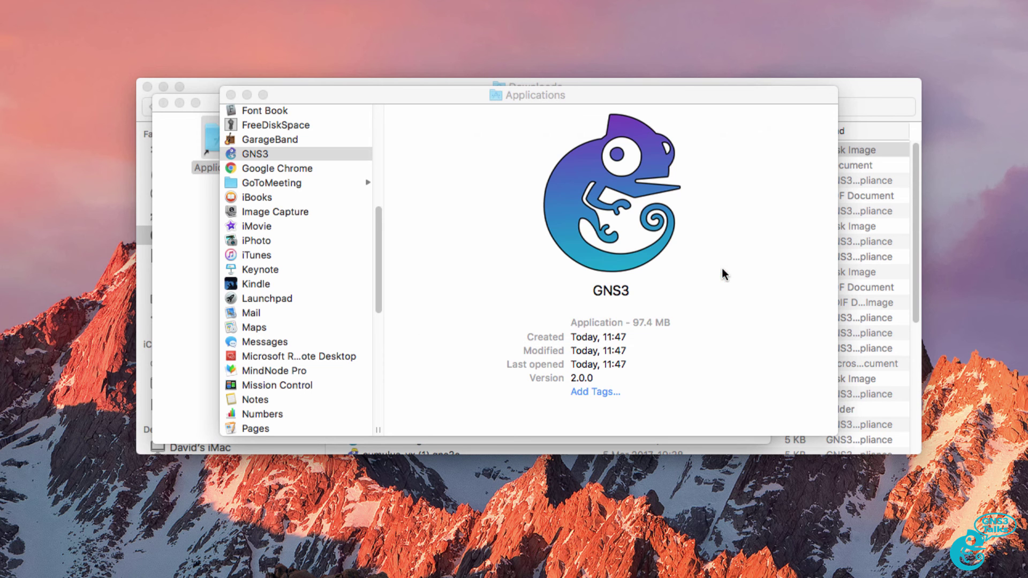
{"action": "right_click", "coordinate": [353, 156]}
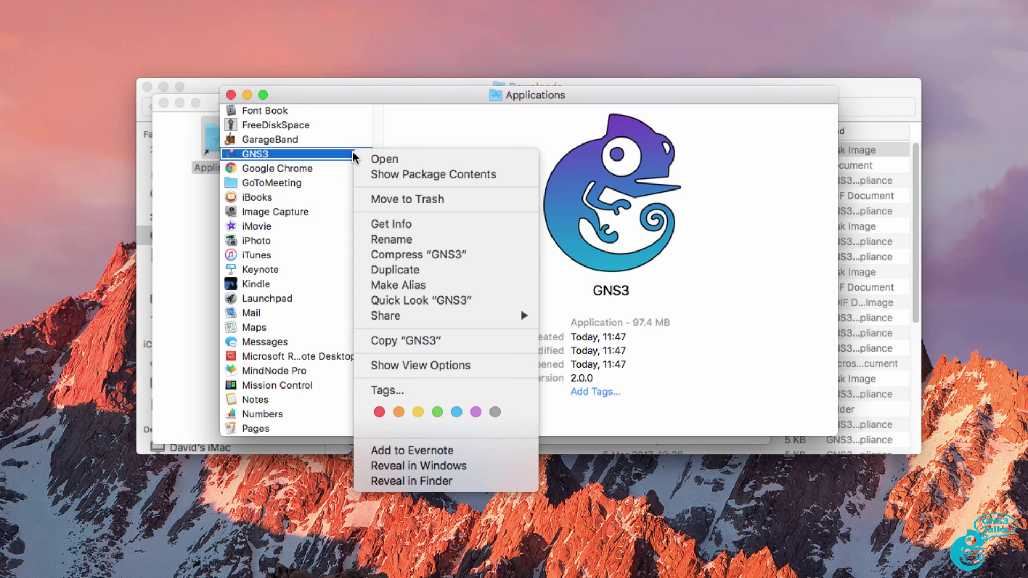
{"action": "left_click", "coordinate": [491, 165]}
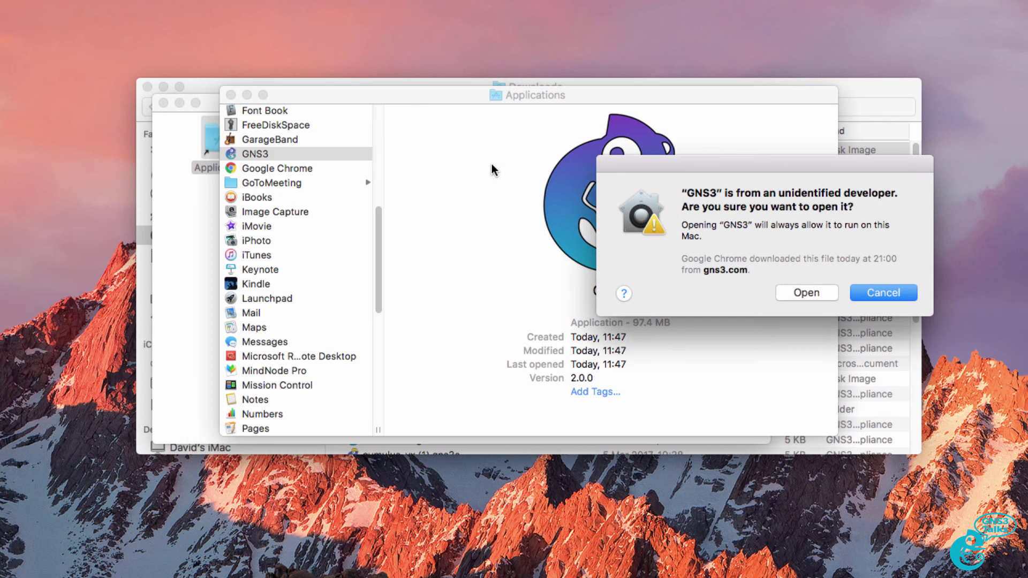
{"action": "left_click", "coordinate": [808, 294]}
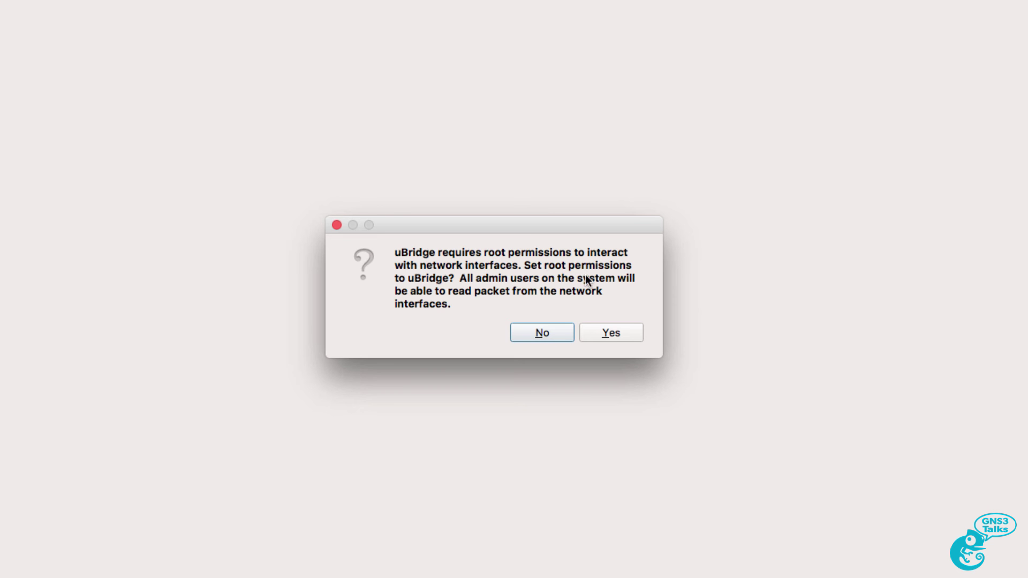
Grant uBridge root permissions by accepting the prompt and entering the admin password
{"action": "left_click", "coordinate": [604, 332]}
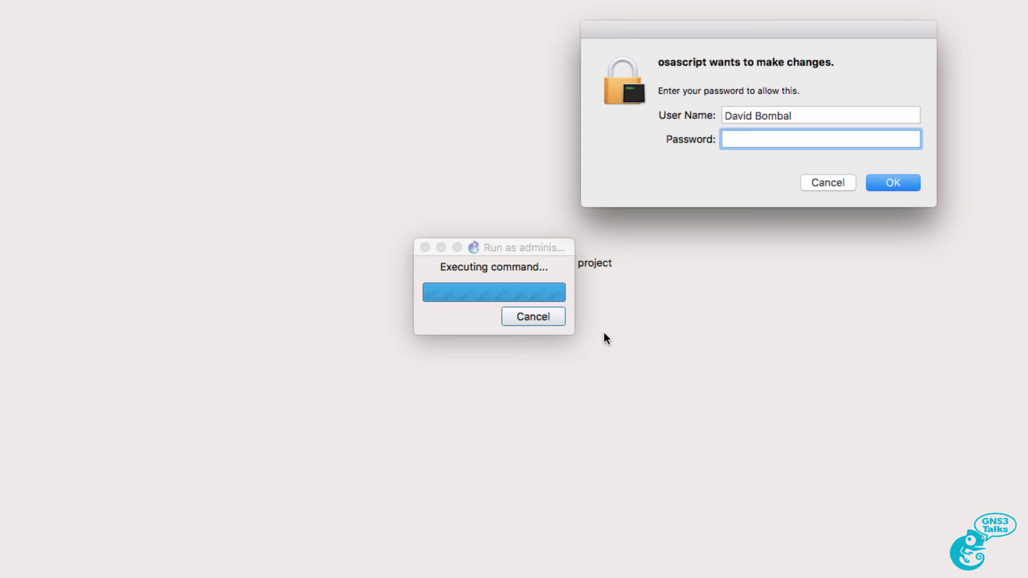
{"action": "type", "text": "•••••••••••"}
{"action": "key", "text": "Return"}
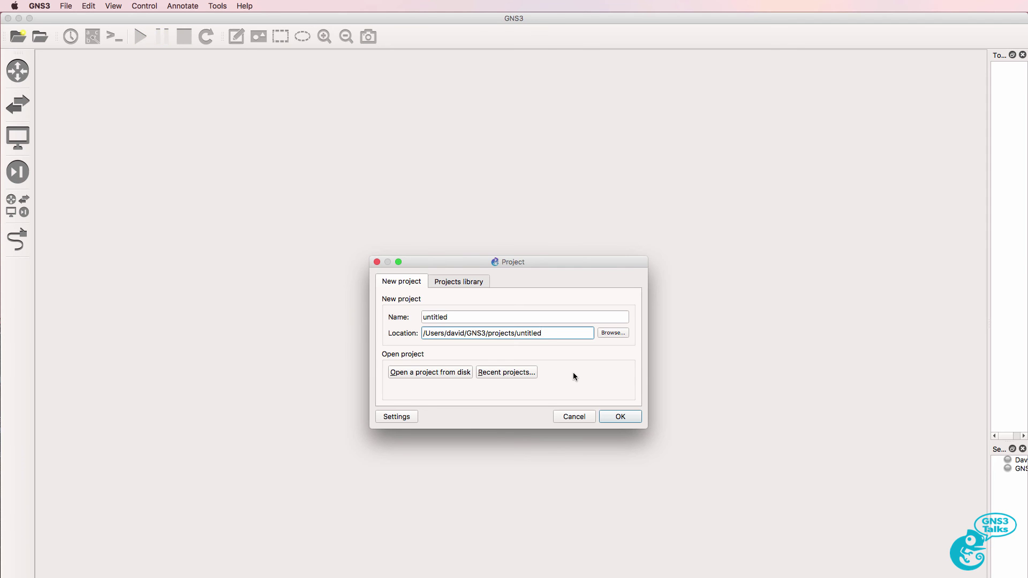
Load subnet1.gns3 from the Project dialog's Recent projects list
{"action": "left_click", "coordinate": [522, 372]}
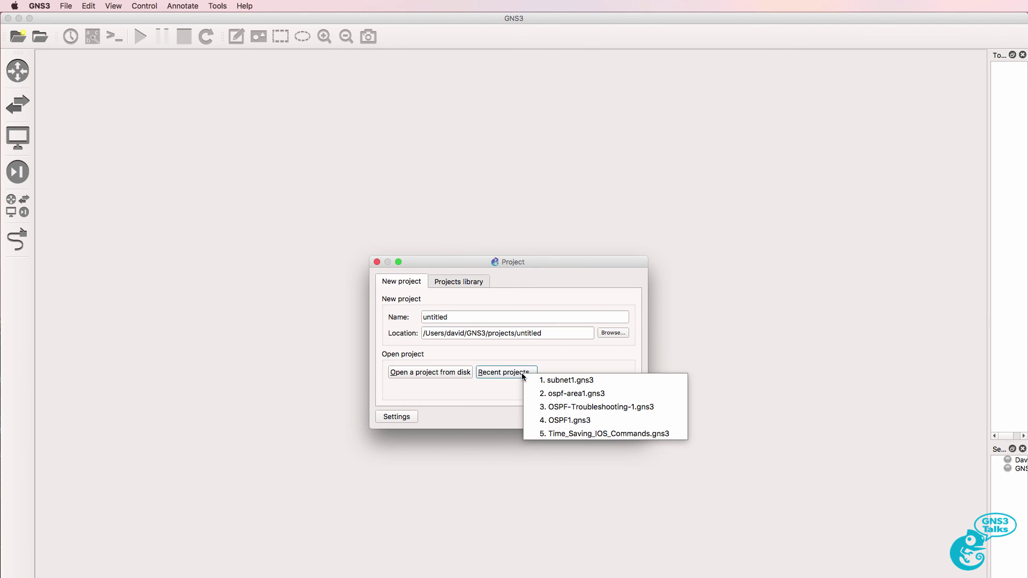
{"action": "left_click", "coordinate": [517, 353]}
{"action": "left_click", "coordinate": [522, 373]}
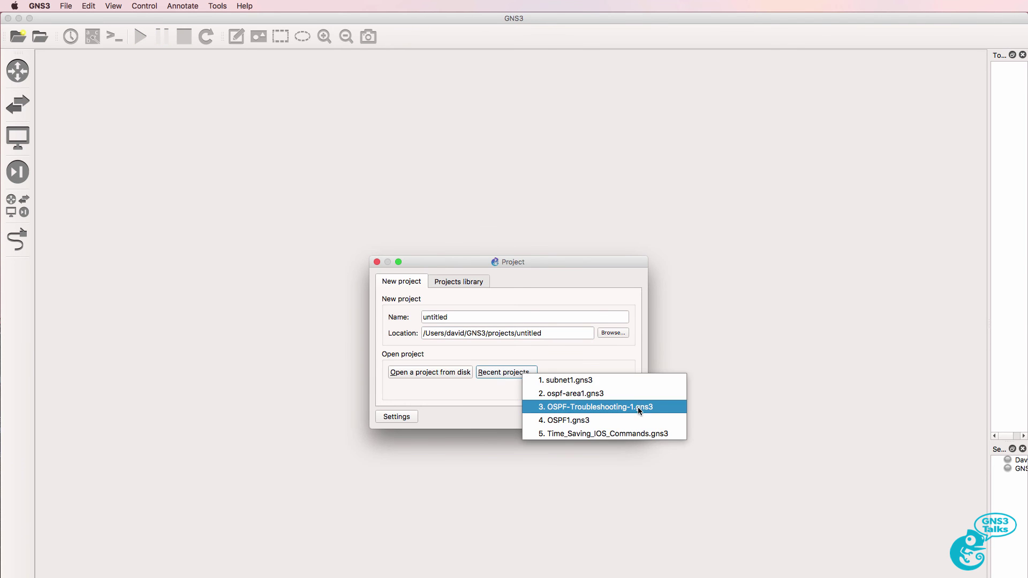
{"action": "left_click", "coordinate": [625, 382]}
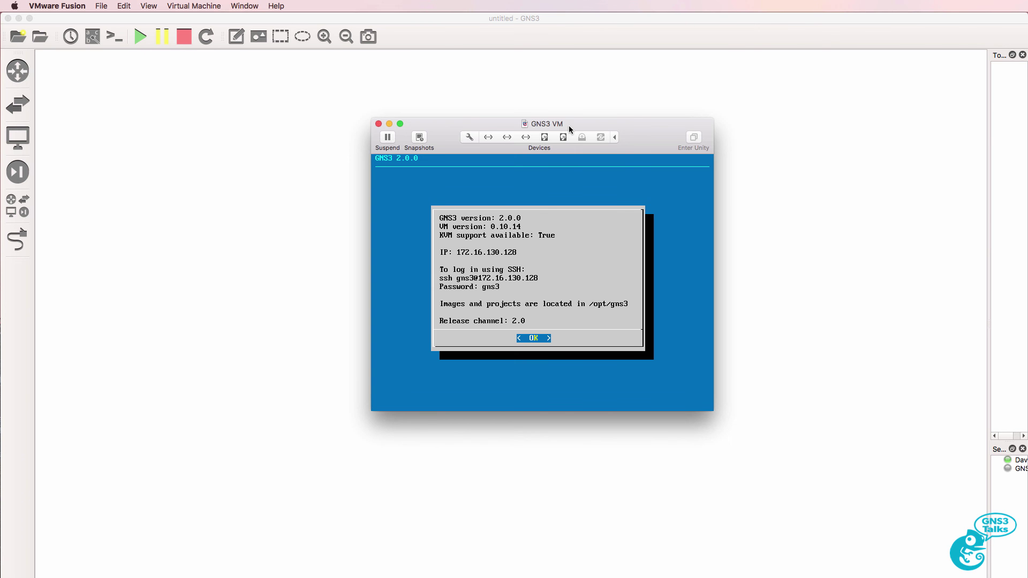
Move the GNS3 VM window aside, resize the side panels, and zoom the subnet1 topology in twice
{"action": "left_click_drag", "start_coordinate": [569, 125], "coordinate": [805, 214]}
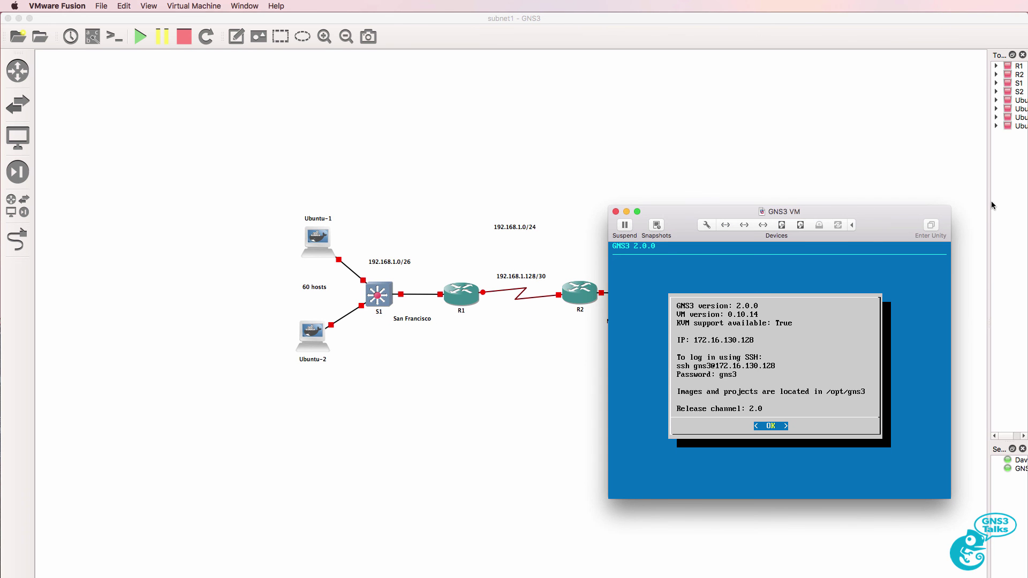
{"action": "left_click_drag", "start_coordinate": [991, 205], "coordinate": [817, 189]}
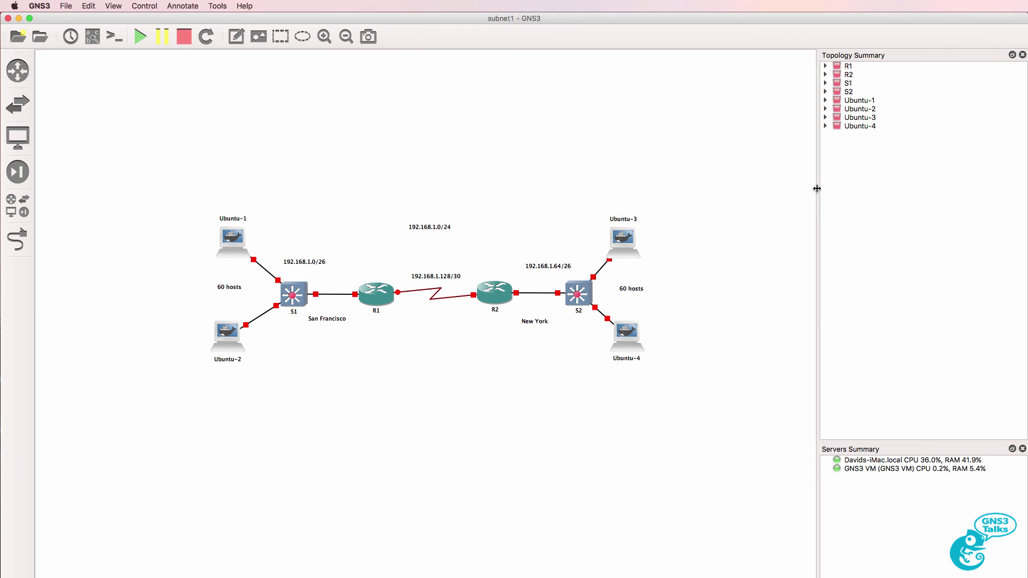
{"action": "left_click", "coordinate": [324, 36]}
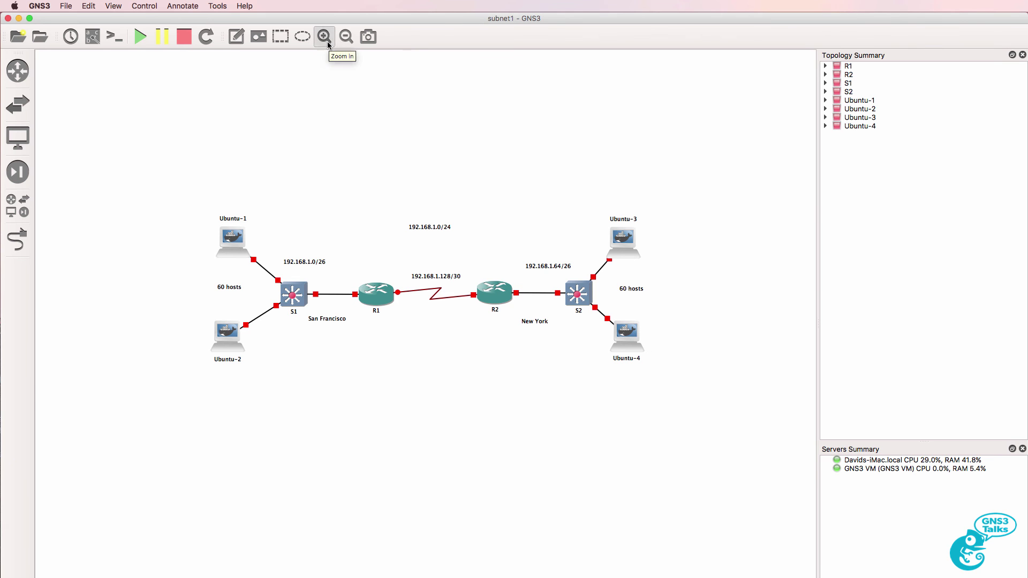
{"action": "left_click", "coordinate": [324, 37]}
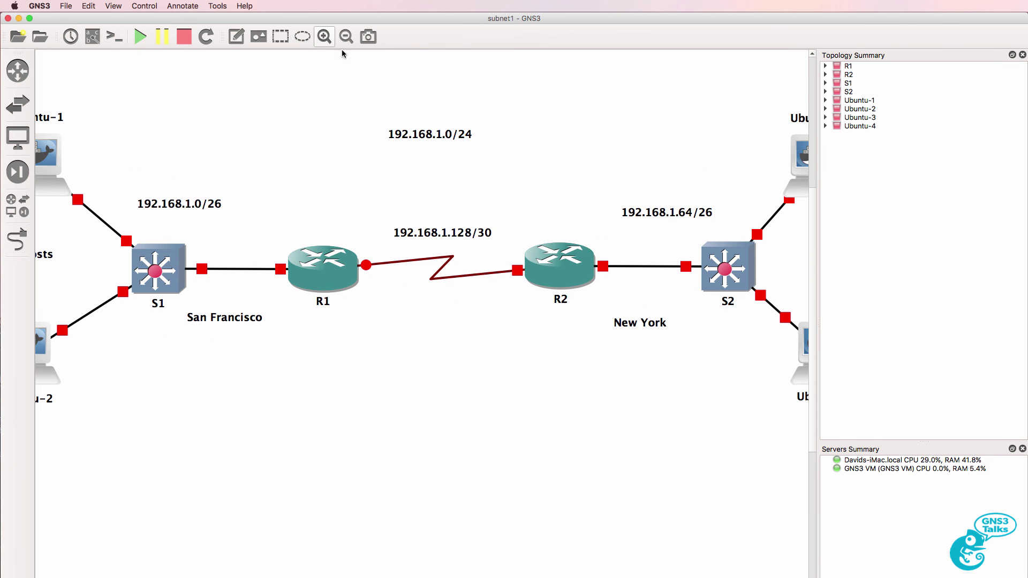
{"action": "left_click", "coordinate": [905, 469]}
{"action": "left_click_drag", "start_coordinate": [819, 248], "coordinate": [1012, 238]}
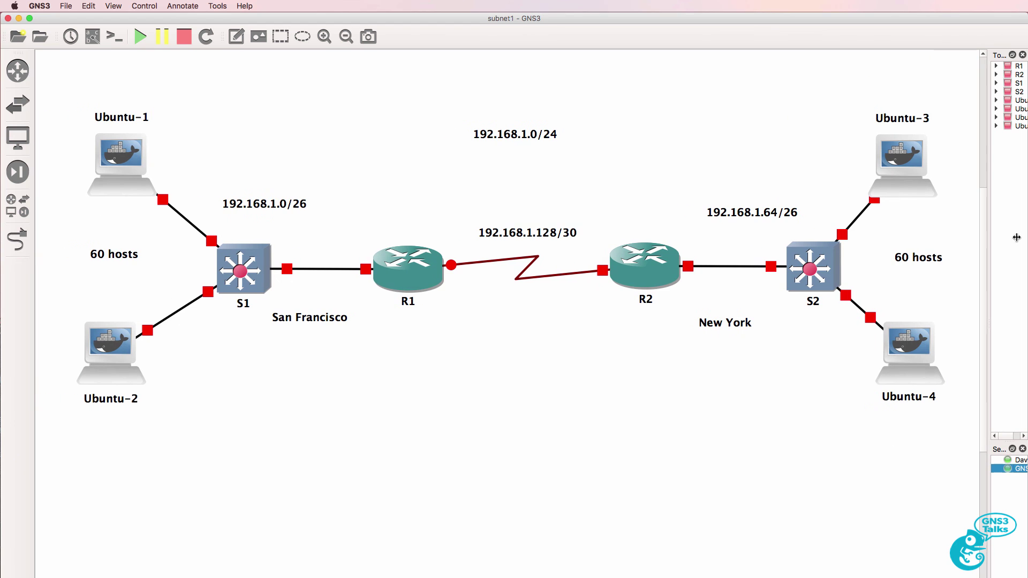
Start all devices and open a console on Ubuntu-1
{"action": "left_click", "coordinate": [147, 35]}
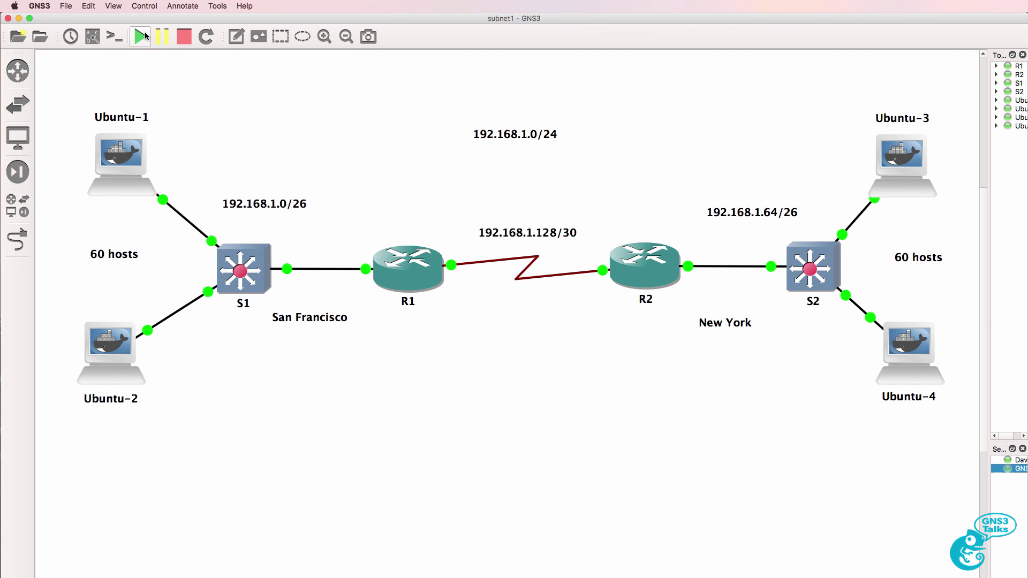
{"action": "right_click", "coordinate": [130, 164]}
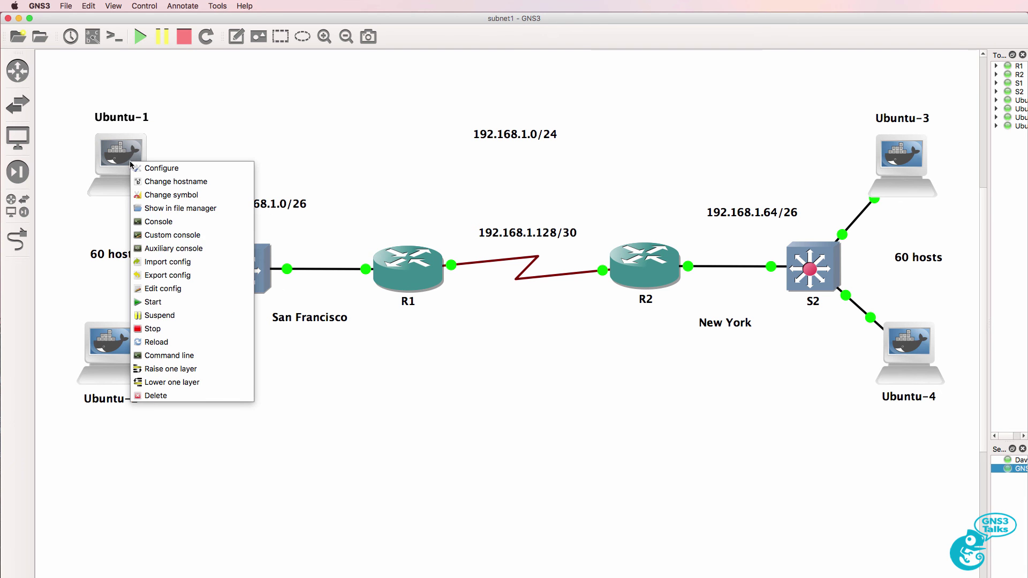
{"action": "left_click", "coordinate": [186, 224]}
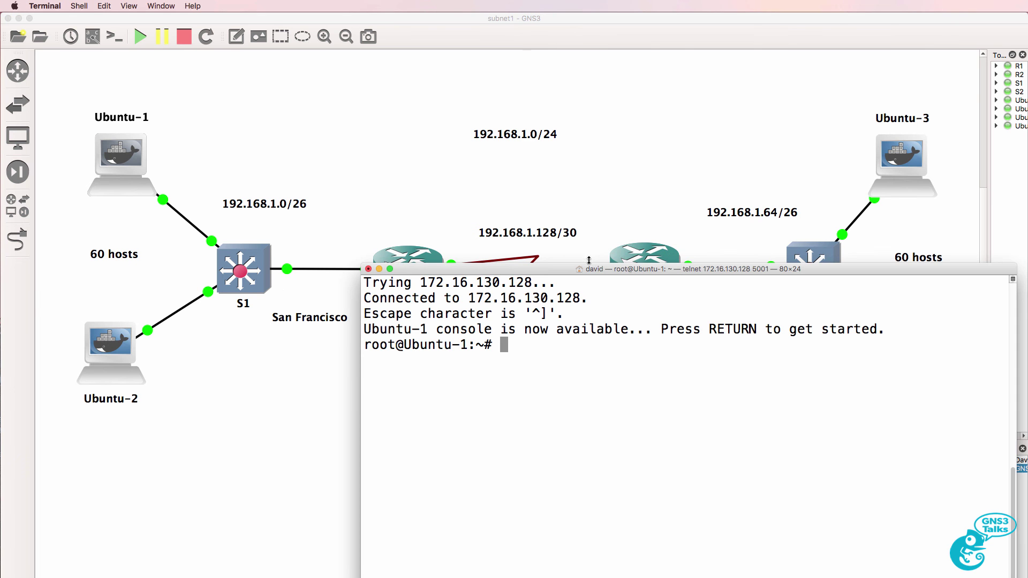
{"action": "left_click_drag", "start_coordinate": [590, 272], "coordinate": [546, 217]}
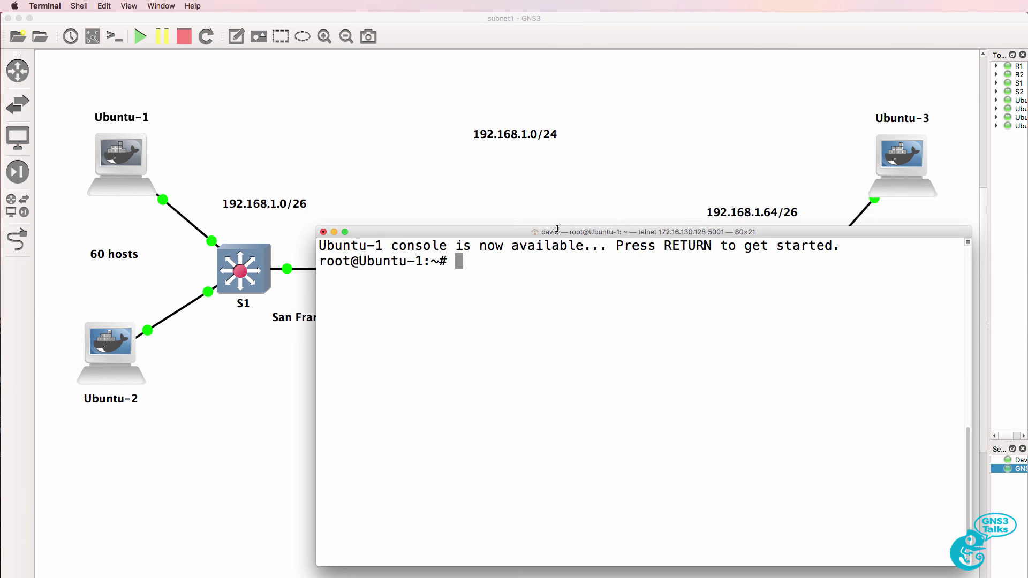
Run ifconfig eth0 on Ubuntu-1, showing 192.168.1.1 with mask 255.255.255.192
{"action": "key", "text": "Return"}
{"action": "key", "text": "Return"}
{"action": "type", "text": "ifocn"}
{"action": "key", "text": "BackSpace"}
{"action": "key", "text": "BackSpace"}
{"action": "key", "text": "BackSpace"}
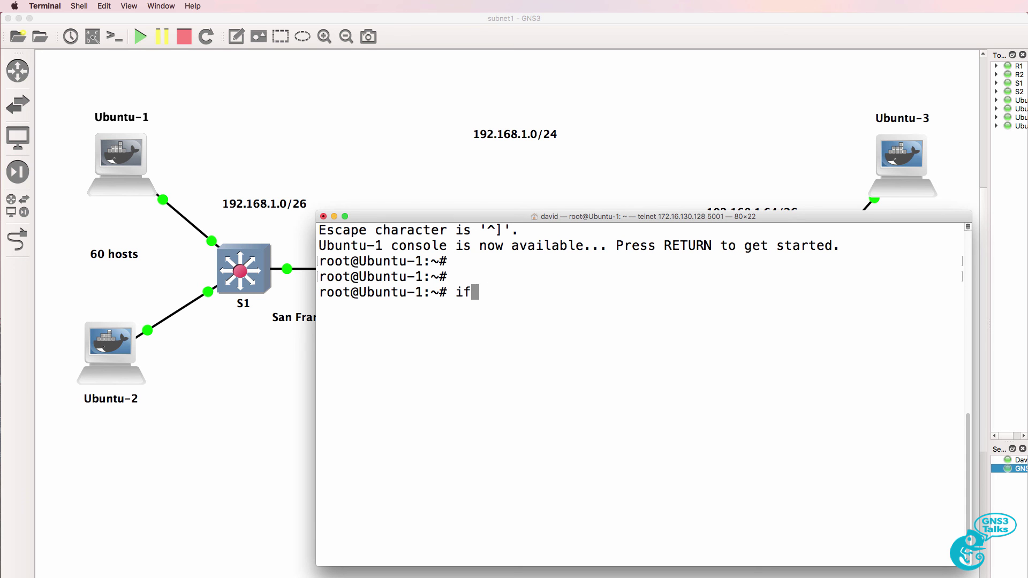
{"action": "type", "text": "config teh"}
{"action": "key", "text": "BackSpace"}
{"action": "key", "text": "BackSpace"}
{"action": "key", "text": "BackSpace"}
{"action": "type", "text": "eht"}
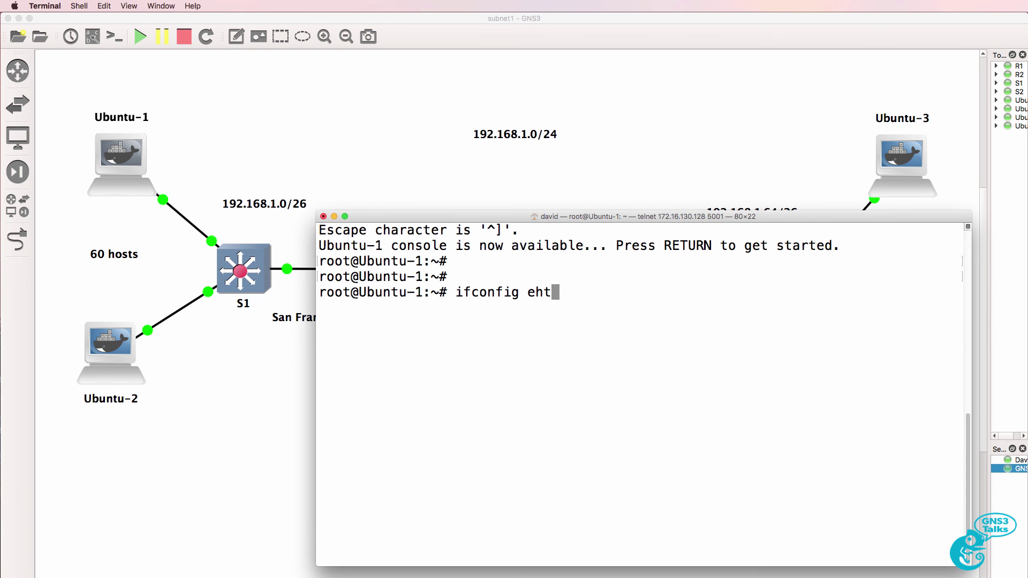
{"action": "key", "text": "BackSpace"}
{"action": "key", "text": "BackSpace"}
{"action": "type", "text": "th0"}
{"action": "key", "text": "Return"}
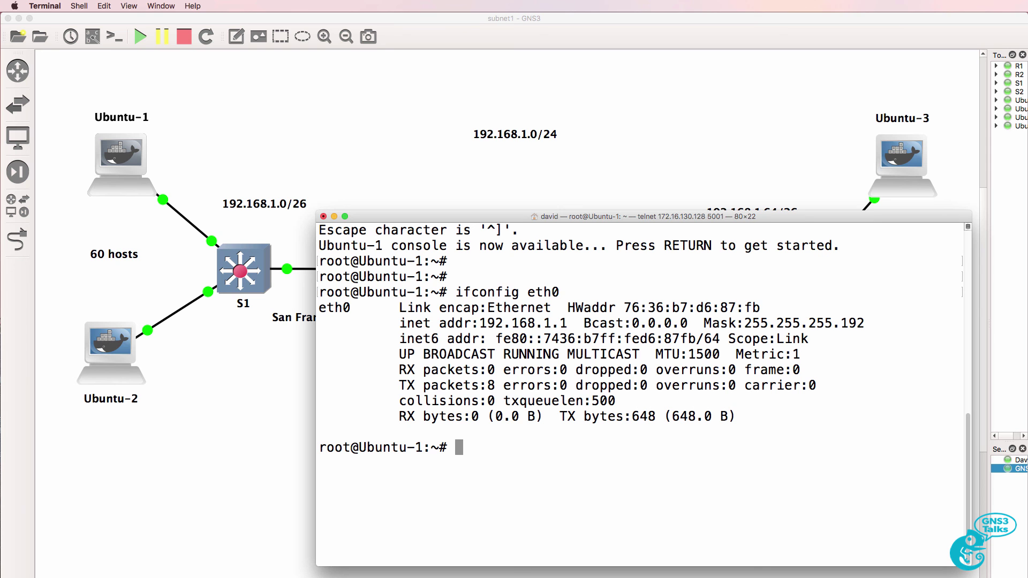
Ping 192.168.1.1 from Ubuntu-1 and stop it, confirming 0% packet loss
{"action": "type", "text": "ping 192.168.1.1"}
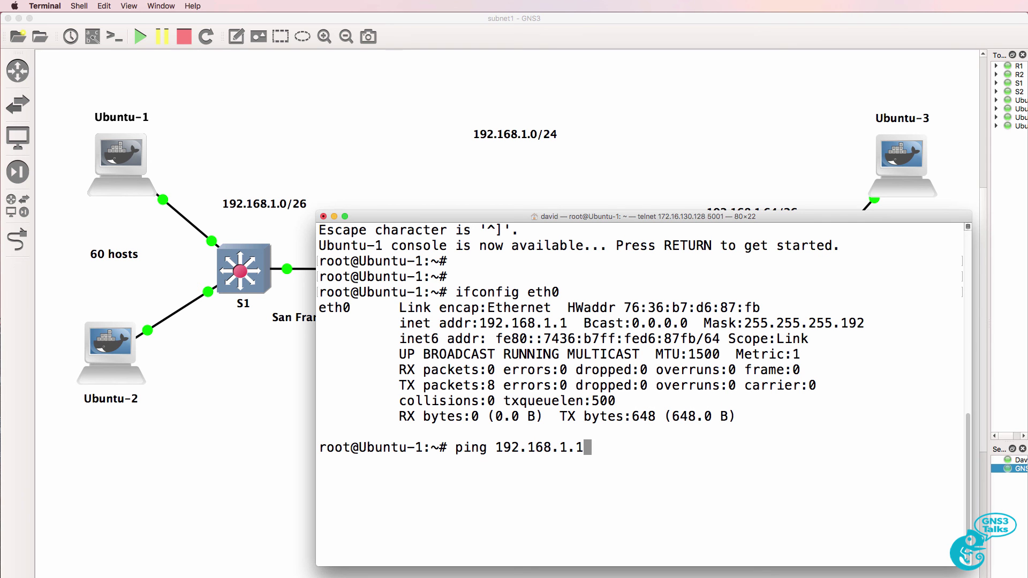
{"action": "key", "text": "Return"}
{"action": "key", "text": "ctrl+c"}
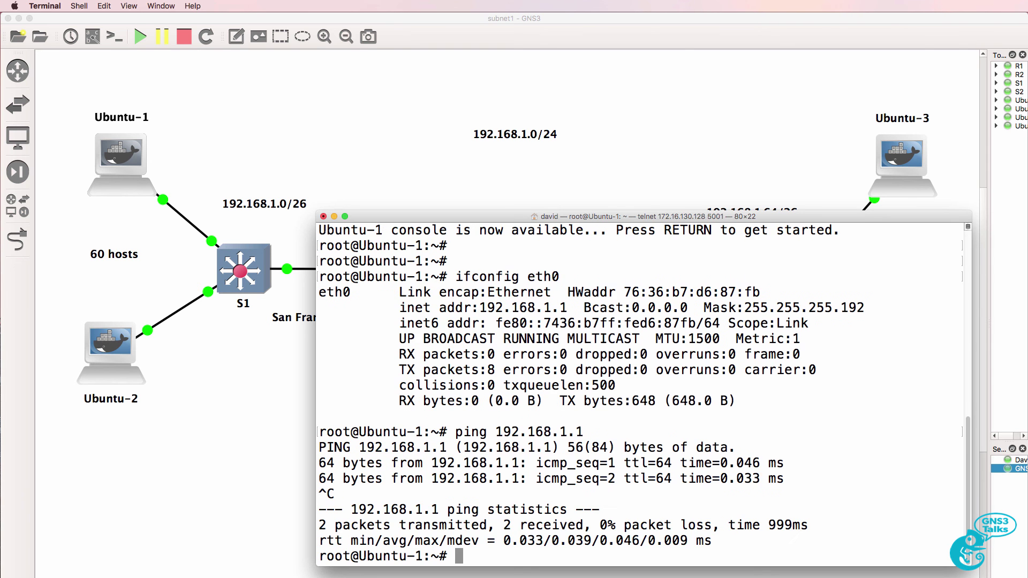
{"action": "key", "text": "Up"}
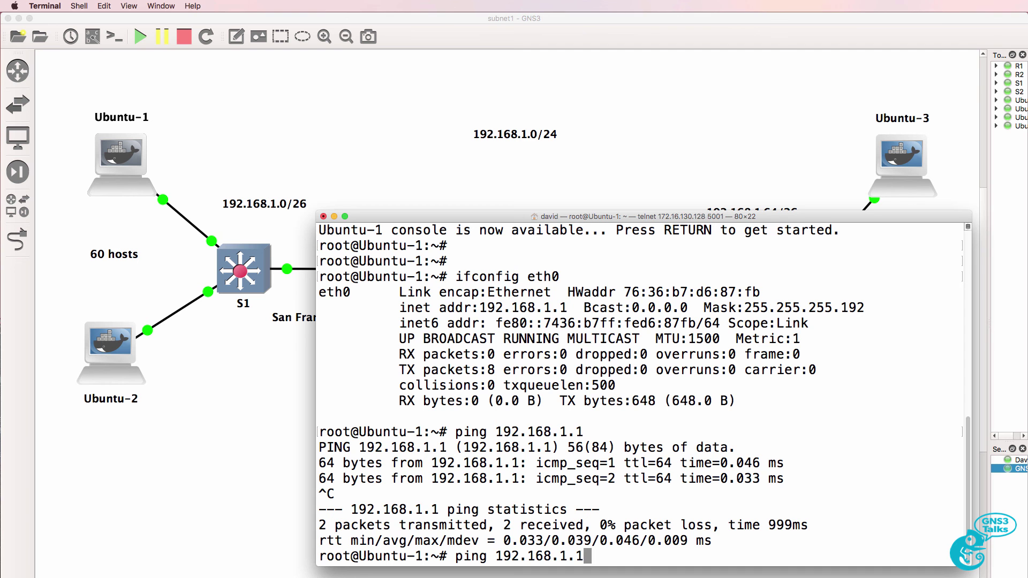
{"action": "left_click", "coordinate": [413, 152]}
Open a console on router R1 and get a fresh prompt
{"action": "right_click", "coordinate": [394, 260]}
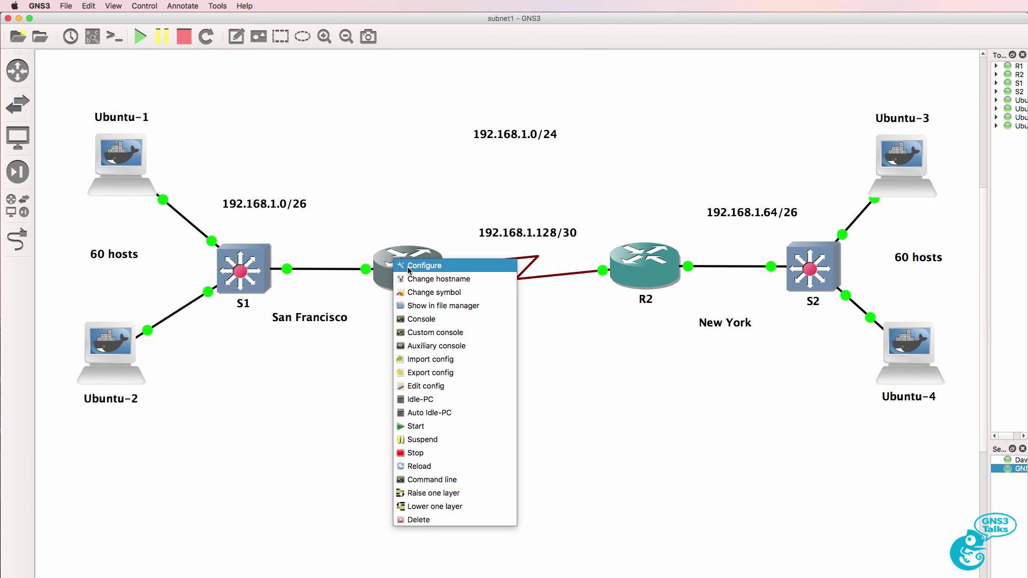
{"action": "left_click", "coordinate": [418, 319]}
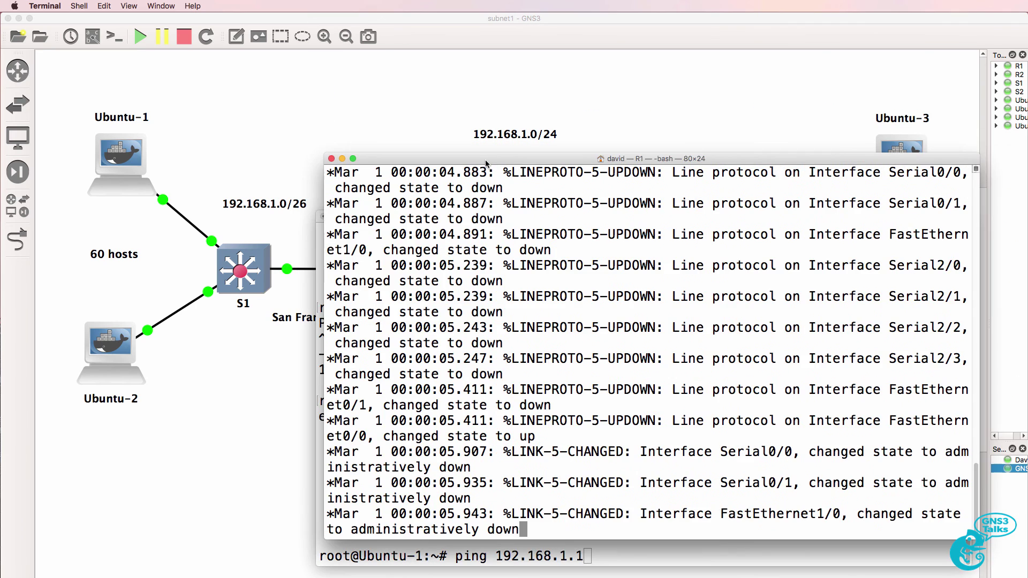
{"action": "left_click", "coordinate": [706, 553]}
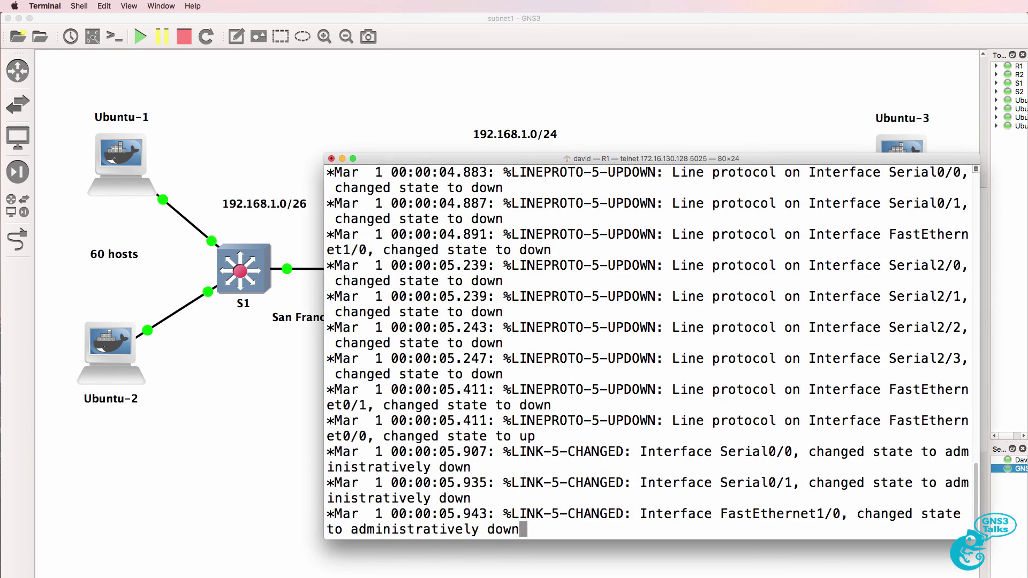
{"action": "key", "text": "Return"}
{"action": "key", "text": "Return"}
{"action": "key", "text": "Return"}
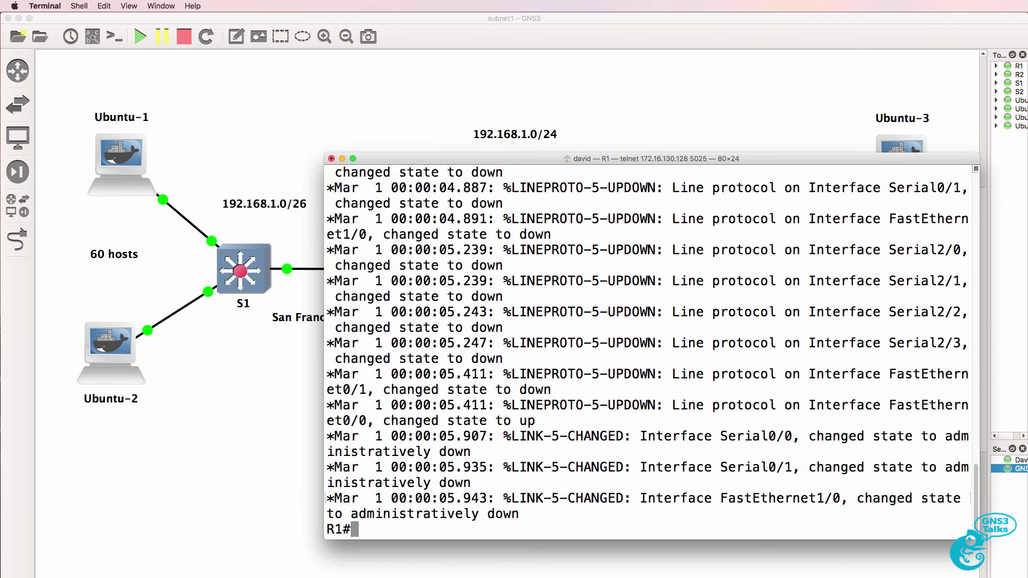
Run 'sh ip int brief' on R1 and highlight FastEthernet0/0's address 192.168.1.62
{"action": "type", "text": "sh ip int rbeif"}
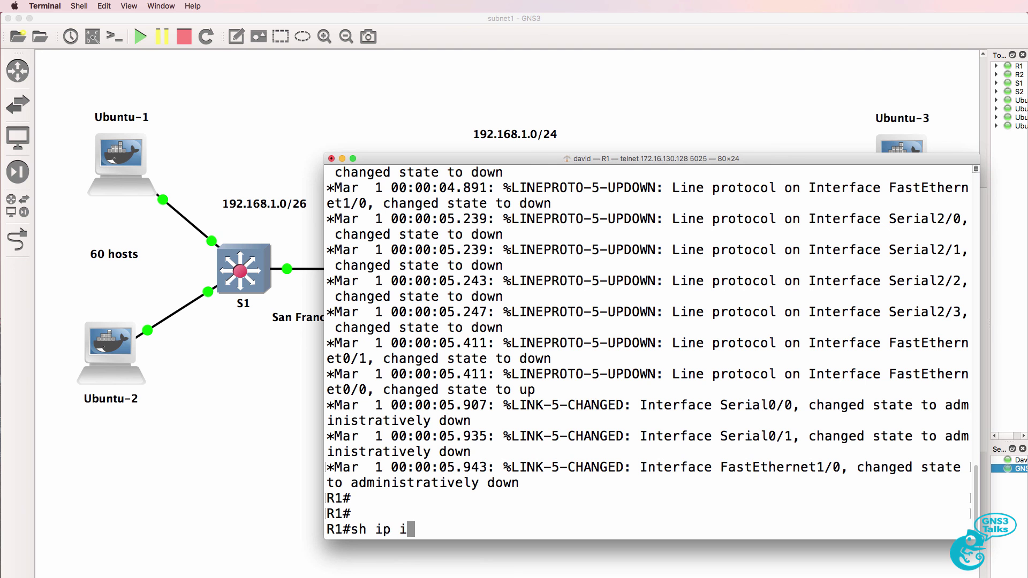
{"action": "key", "text": "BackSpace"}
{"action": "key", "text": "BackSpace"}
{"action": "key", "text": "BackSpace"}
{"action": "key", "text": "BackSpace"}
{"action": "type", "text": "b"}
{"action": "key", "text": "BackSpace"}
{"action": "key", "text": "BackSpace"}
{"action": "type", "text": "brief"}
{"action": "key", "text": "Return"}
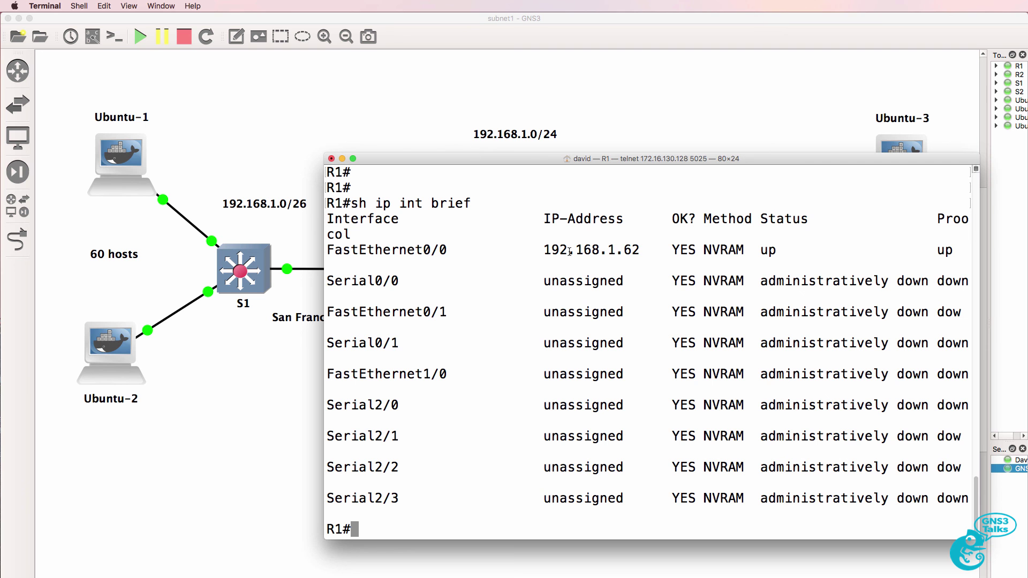
{"action": "left_click_drag", "start_coordinate": [519, 250], "coordinate": [639, 256]}
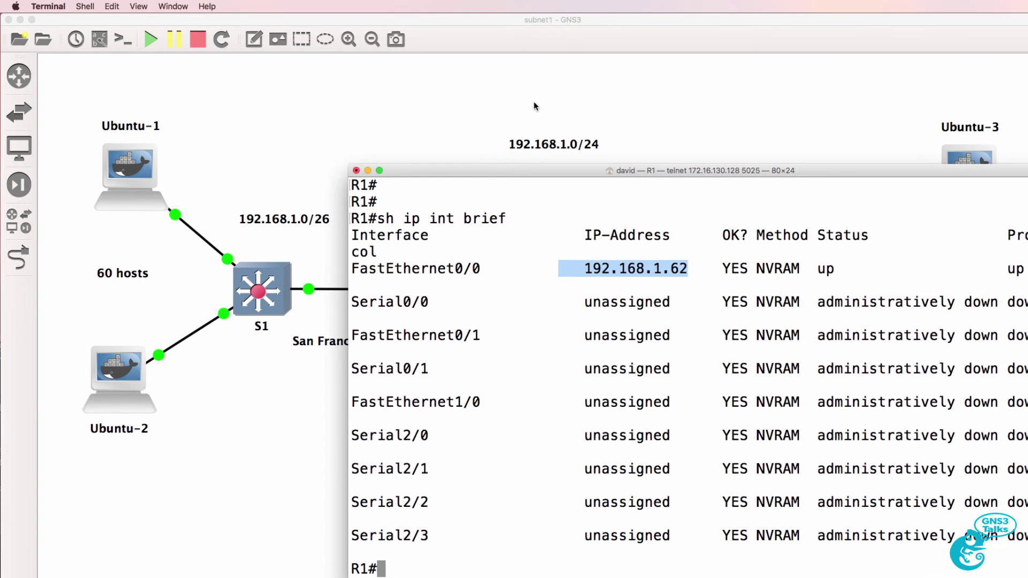
Bring the topology forward and check About GNS3 reports version 2.0.0
{"action": "left_click", "coordinate": [533, 107]}
{"action": "left_click", "coordinate": [49, 8]}
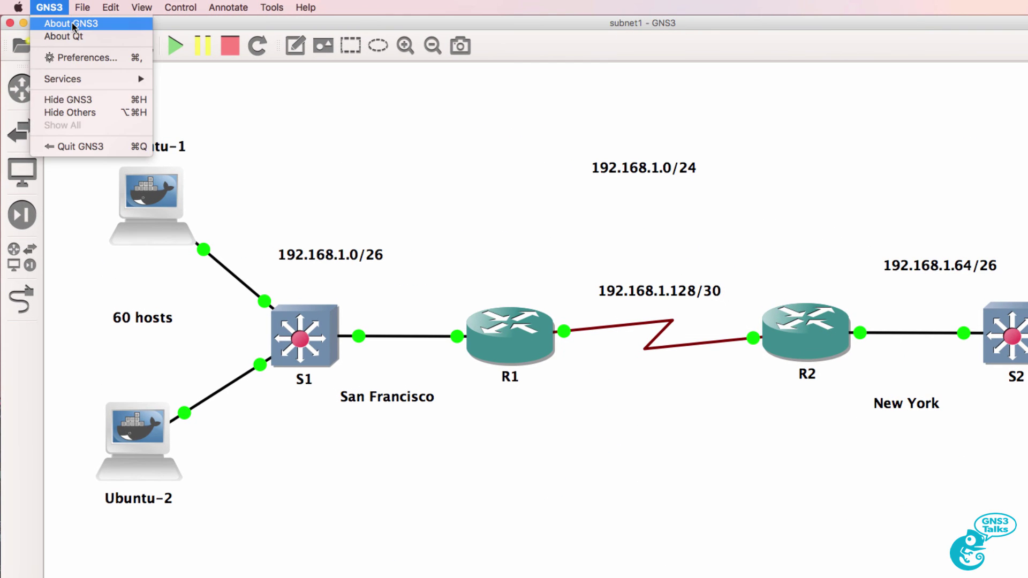
{"action": "left_click", "coordinate": [72, 24]}
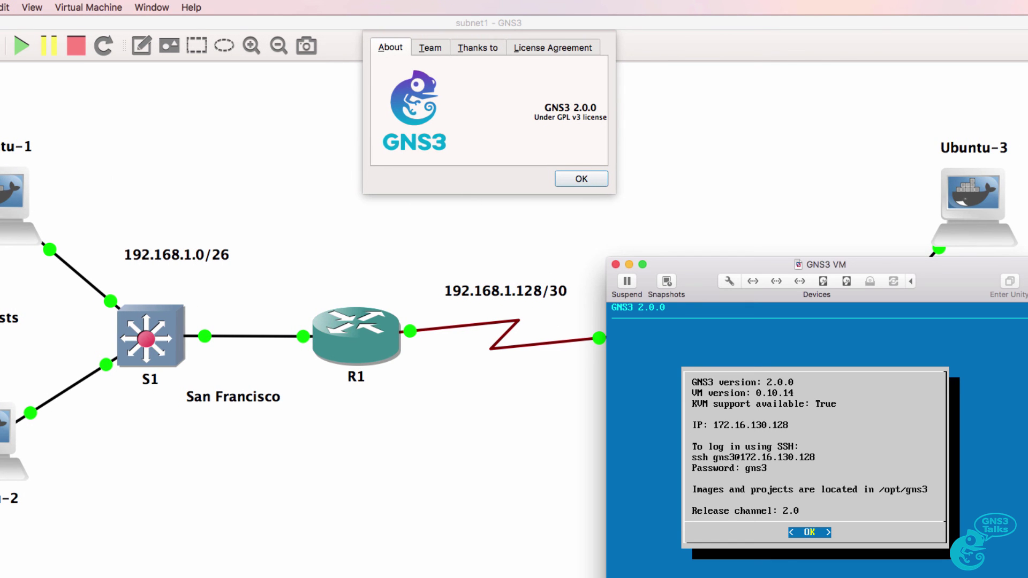
{"action": "left_click", "coordinate": [581, 178]}
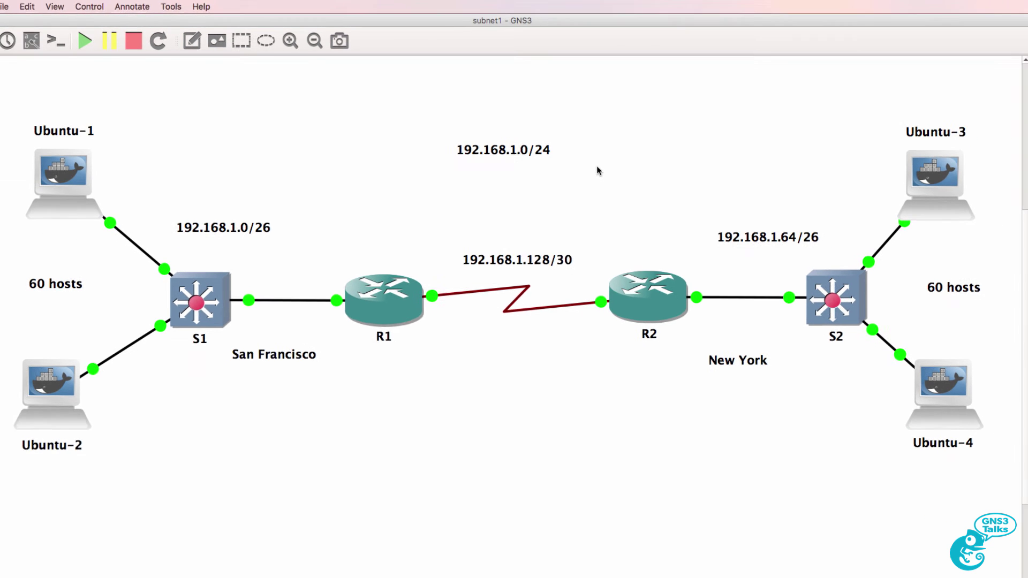